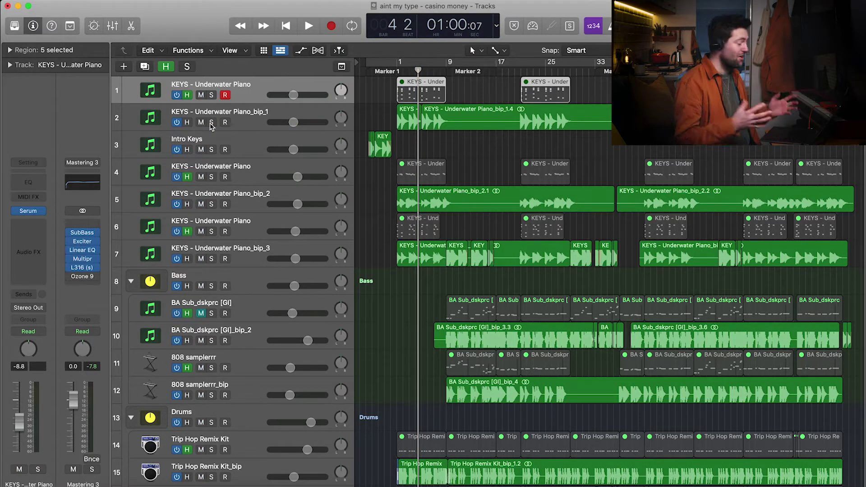
Solo the Intro Keys track and play the piano intro from its start ahead of bar 1.
{"action": "left_click", "coordinate": [233, 120]}
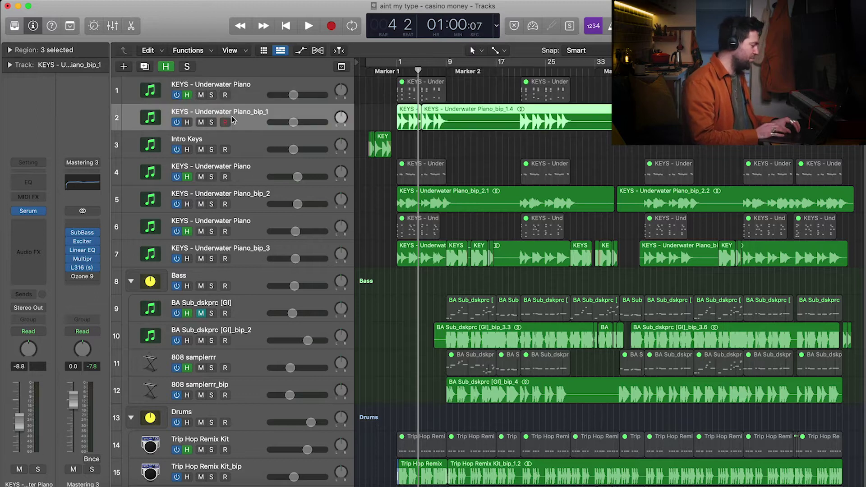
{"action": "left_click", "coordinate": [212, 149]}
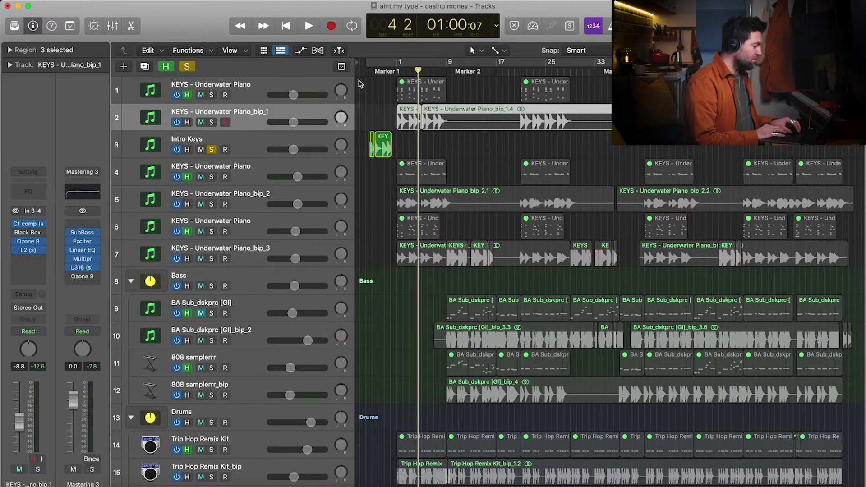
{"action": "key", "text": "shift+Return"}
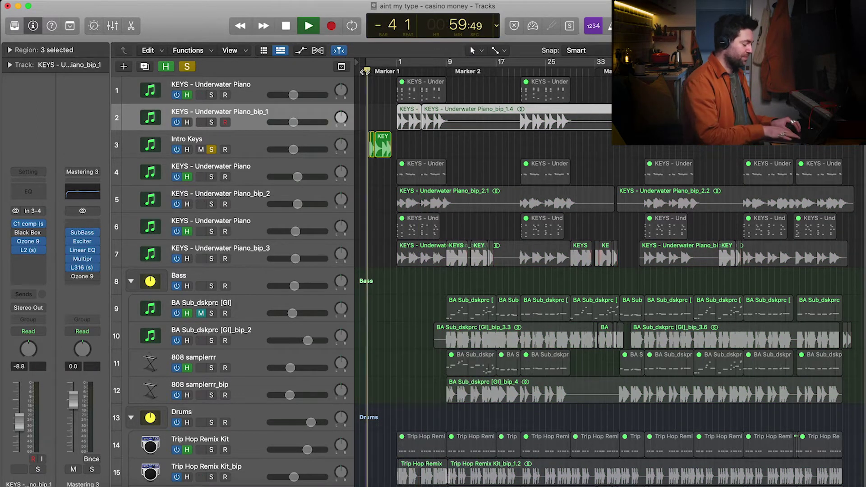
{"action": "key", "text": "super+Right"}
{"action": "key", "text": "super+Right"}
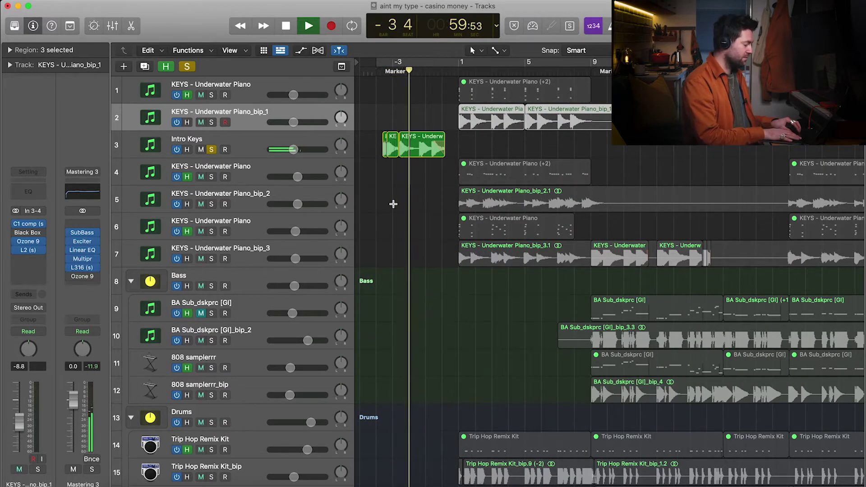
Select the Intro Keys track and replay its intro with Ozone 9's Imager, toggling the band 2 solo.
{"action": "key", "text": "Down"}
{"action": "key", "text": "space"}
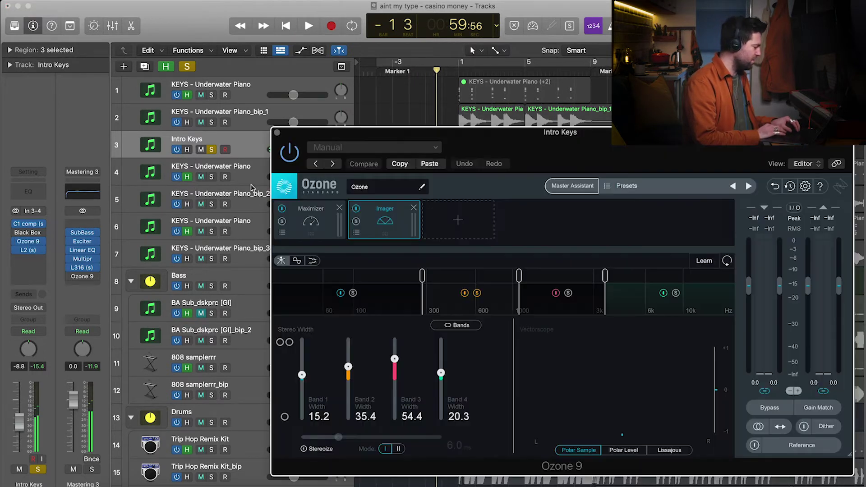
{"action": "key", "text": "Return"}
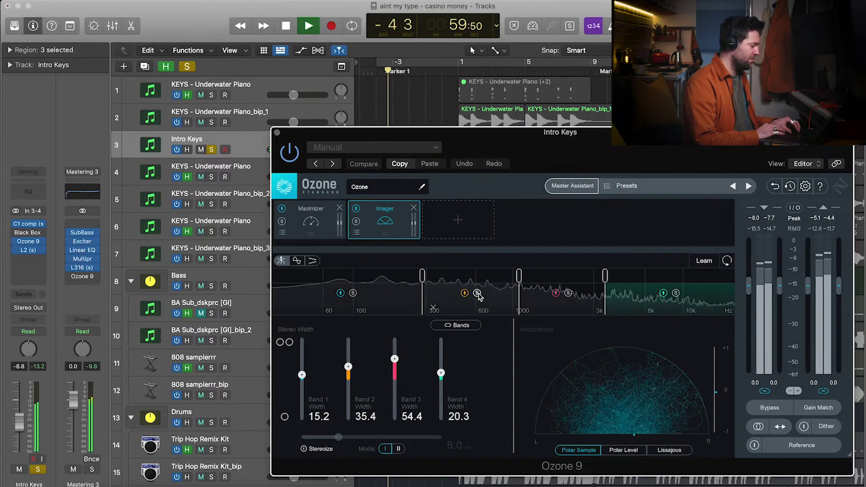
{"action": "left_click", "coordinate": [477, 293]}
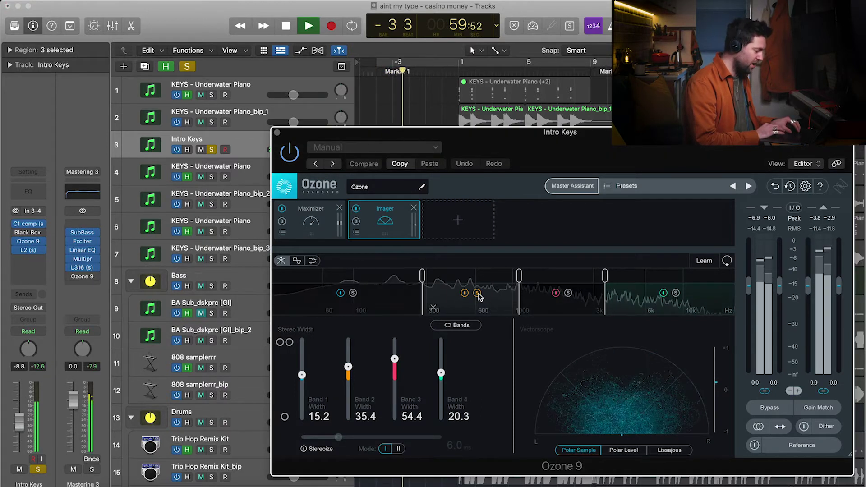
{"action": "key", "text": "space"}
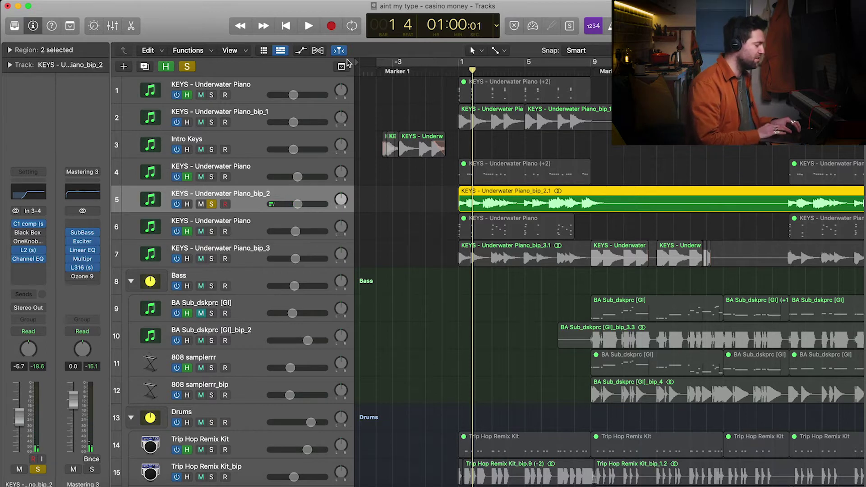
Play the soloed KEYS - Underwater Piano_bip_2 track from bar 1 and add KEYS - Underwater Piano_bip_1 to the solo.
{"action": "left_click", "coordinate": [457, 66]}
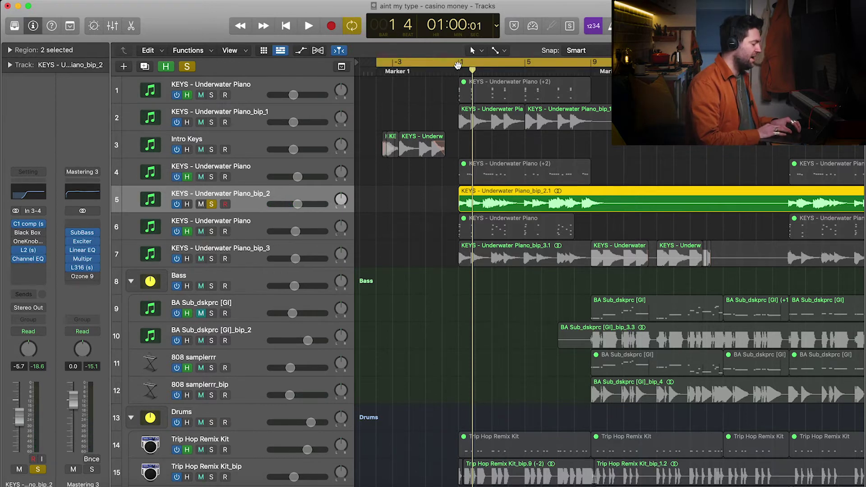
{"action": "left_click", "coordinate": [458, 66]}
{"action": "left_click", "coordinate": [459, 70]}
{"action": "key", "text": "space"}
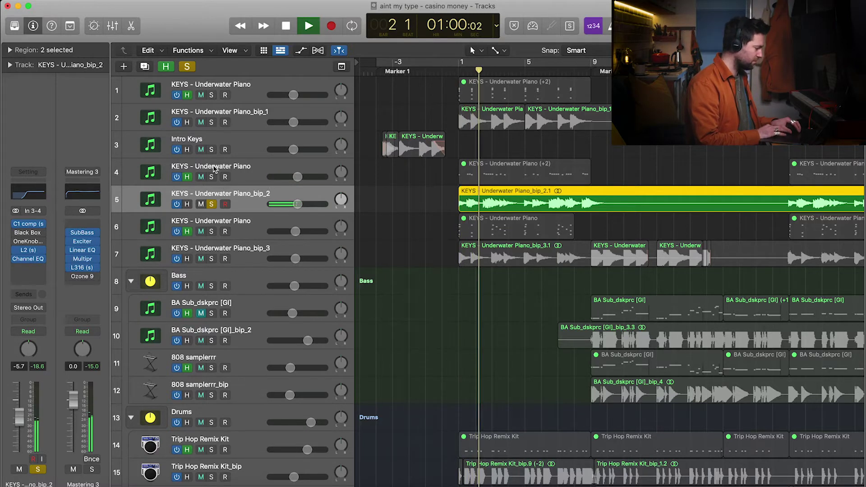
{"action": "left_click", "coordinate": [211, 122]}
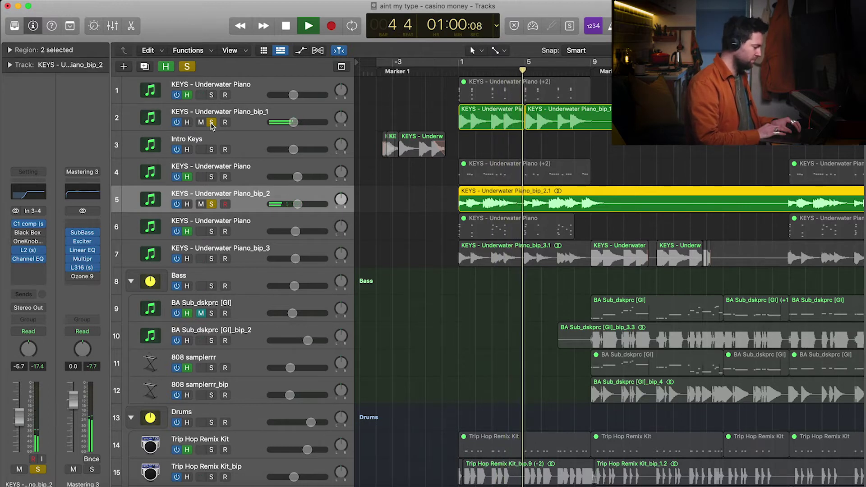
{"action": "scroll", "coordinate": [243, 183], "scroll_direction": "down", "scroll_amount": 1}
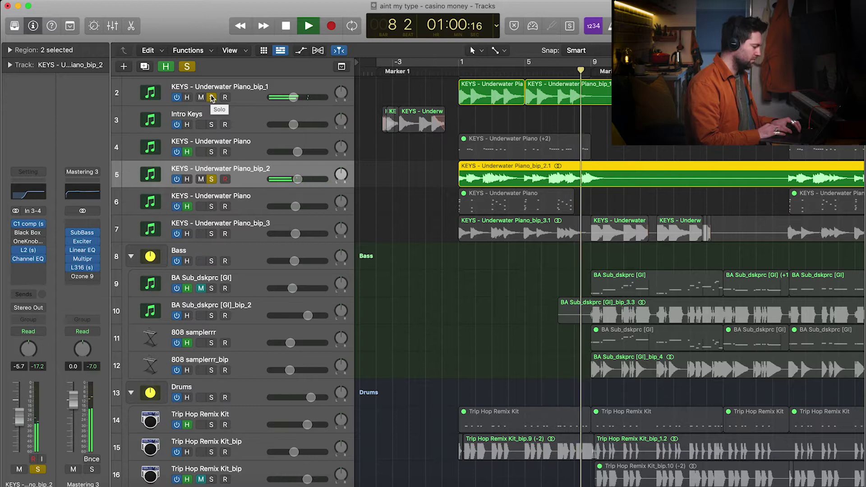
{"action": "key", "text": "space"}
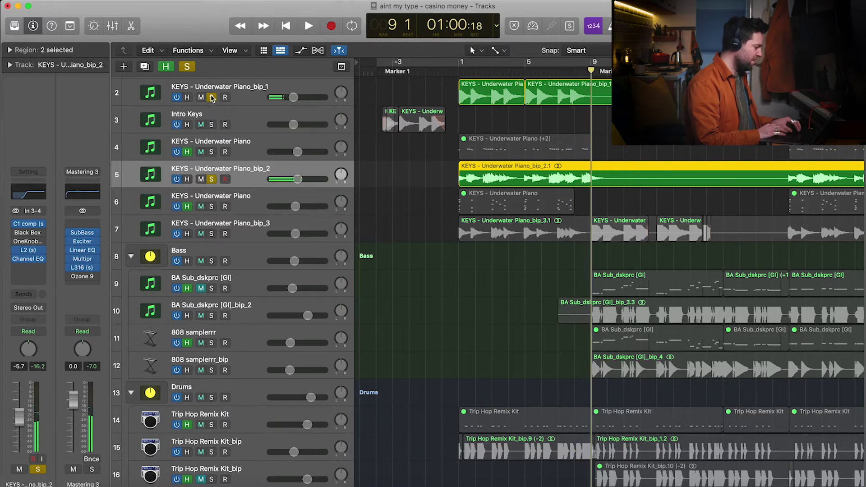
Solo KEYS - Underwater Piano_bip_3 and remove the solo from the bip_2 and bip_1 piano tracks.
{"action": "left_click", "coordinate": [212, 234]}
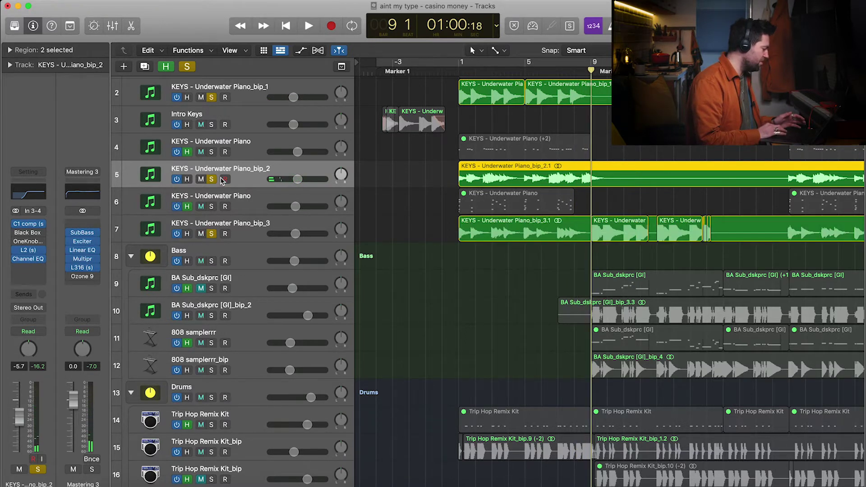
{"action": "left_click", "coordinate": [212, 179]}
{"action": "left_click", "coordinate": [213, 97]}
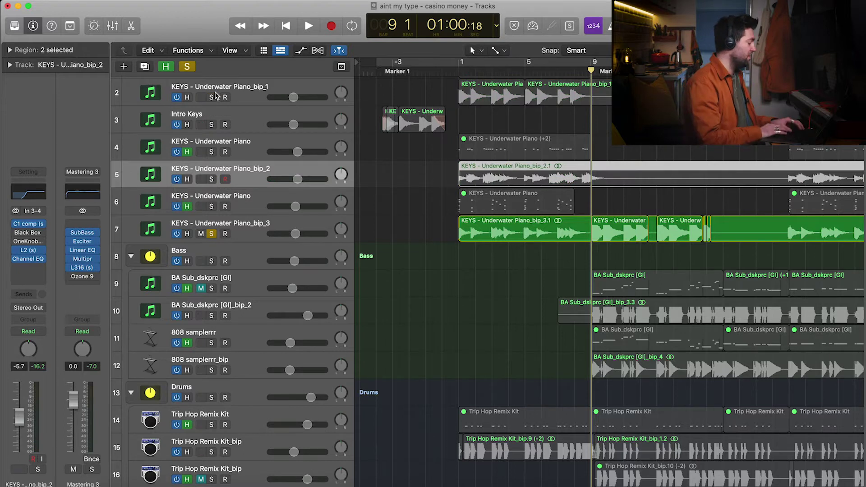
Listen to KEYS - Underwater Piano_bip_3 on its own from bar 1.
{"action": "key", "text": "Return"}
{"action": "key", "text": "space"}
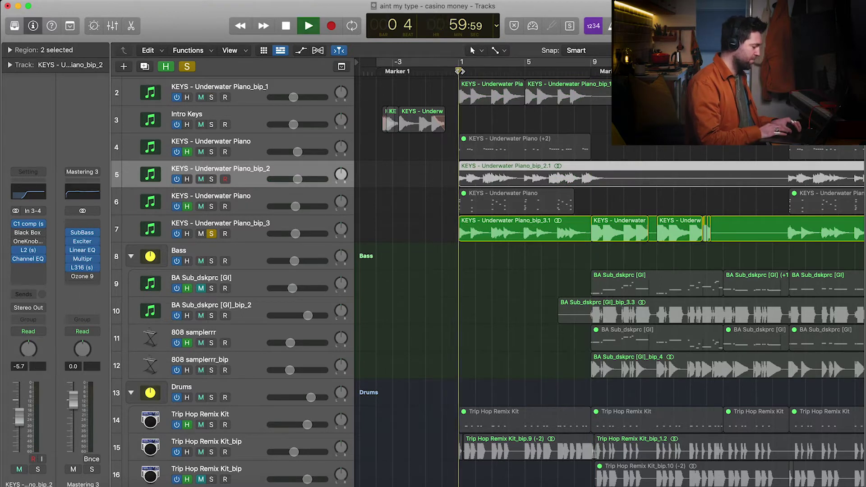
{"action": "key", "text": "space"}
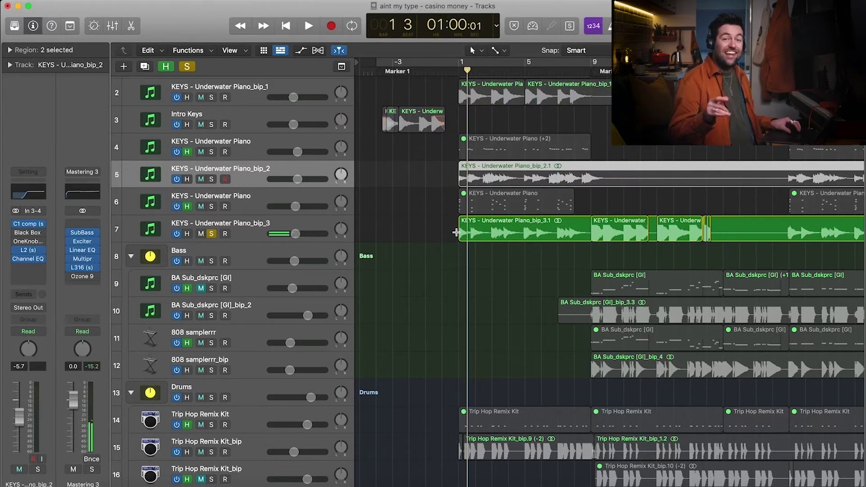
{"action": "key", "text": "Return"}
{"action": "key", "text": "space"}
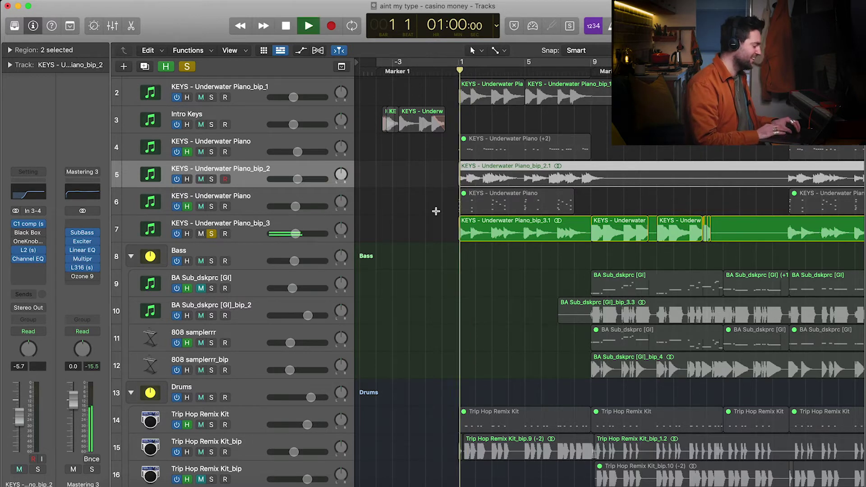
{"action": "key", "text": "space"}
Add the bip_2 and bip_1 piano tracks to the solo and play all three piano layers from bar 1.
{"action": "left_click", "coordinate": [211, 180]}
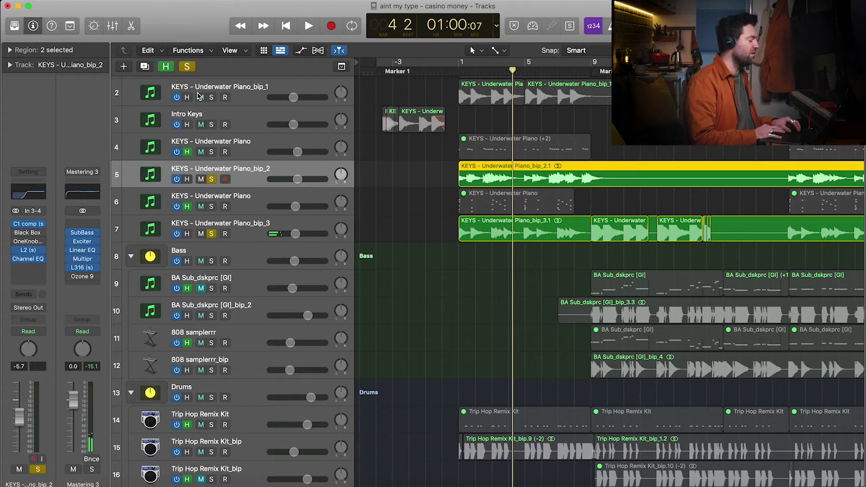
{"action": "left_click", "coordinate": [210, 98]}
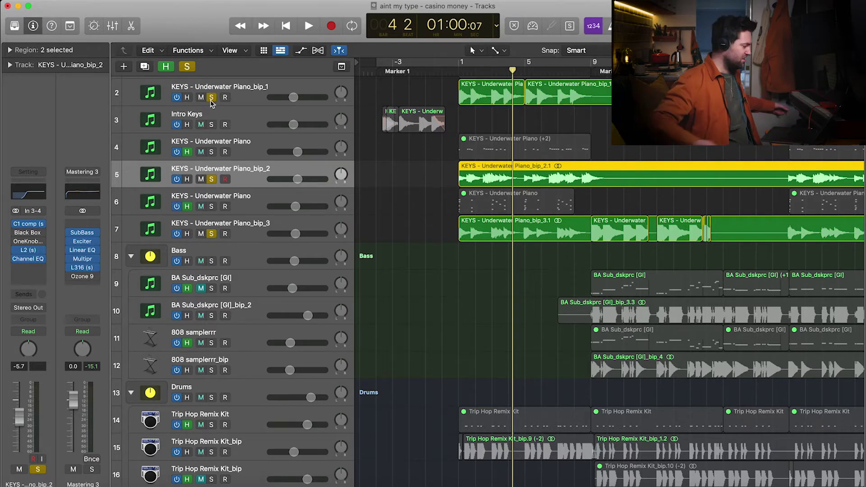
{"action": "double_click", "coordinate": [457, 71]}
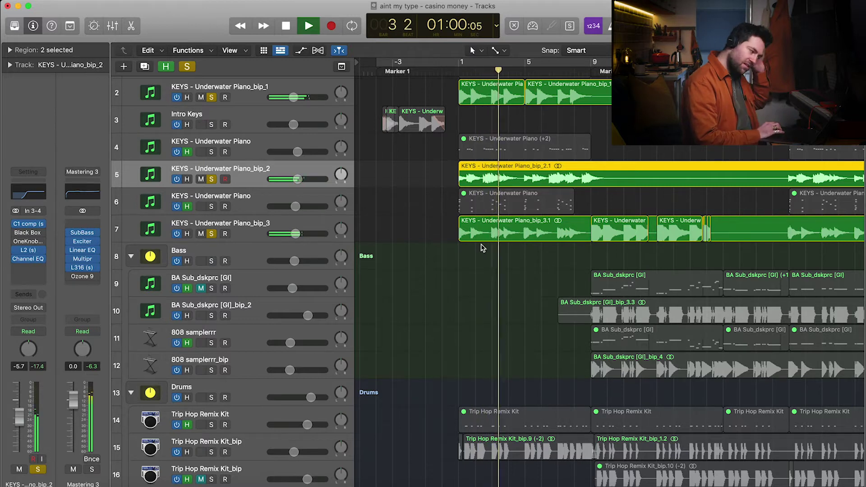
{"action": "scroll", "coordinate": [482, 247], "scroll_direction": "down", "scroll_amount": 2}
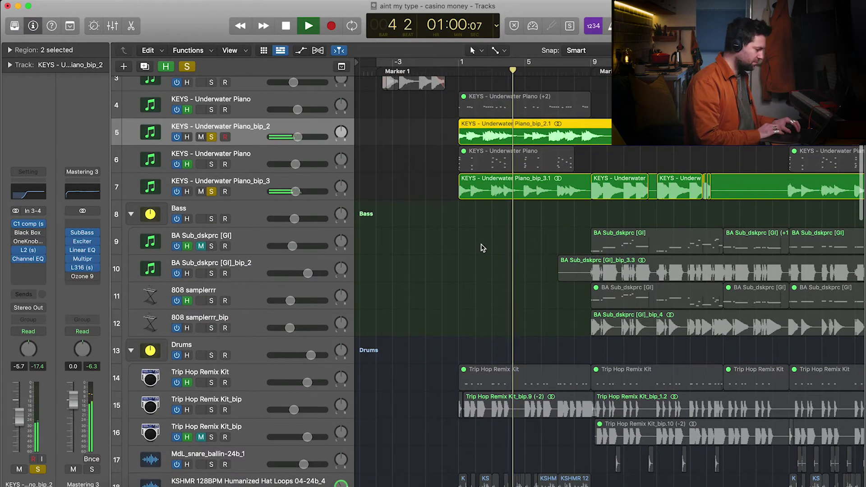
{"action": "key", "text": "space"}
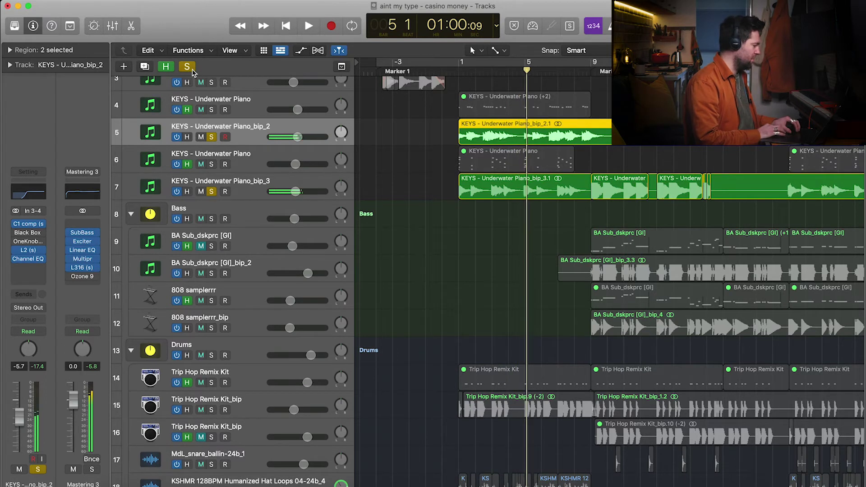
Play the soloed piano layers from bar 9.
{"action": "left_click", "coordinate": [592, 72]}
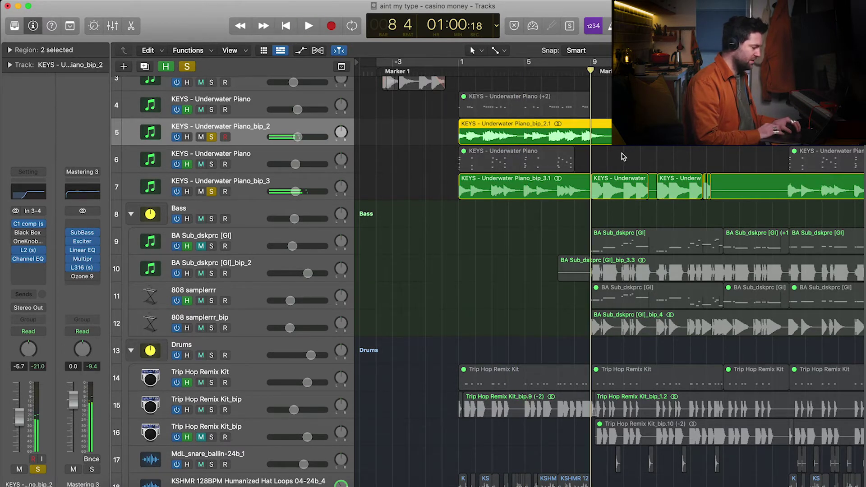
{"action": "key", "text": "space"}
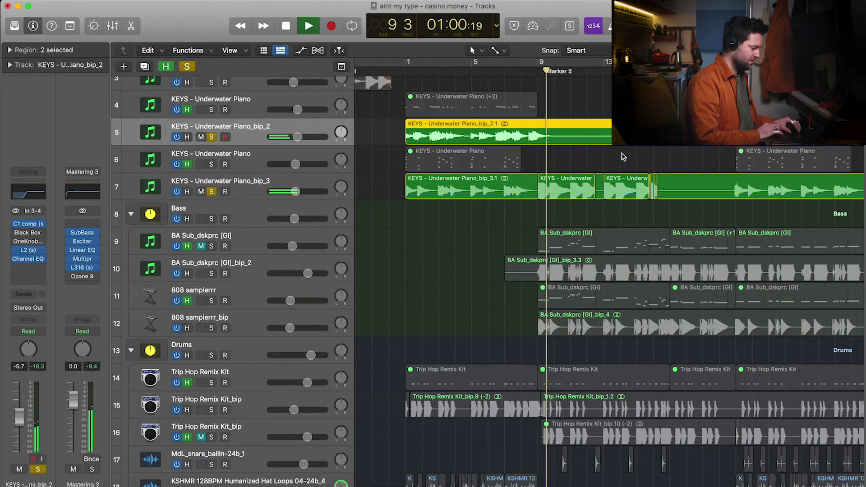
{"action": "scroll", "coordinate": [443, 164], "scroll_direction": "left", "scroll_amount": 5}
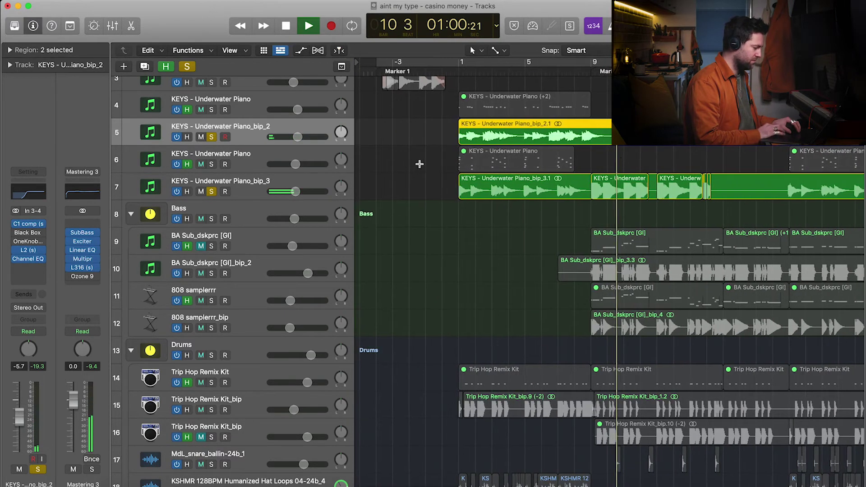
{"action": "key", "text": "space"}
Clear all solos, solo the BA Sub_dskprc [GI]_bip_2 bass track and place the playhead at bar 9.
{"action": "left_click", "coordinate": [187, 66]}
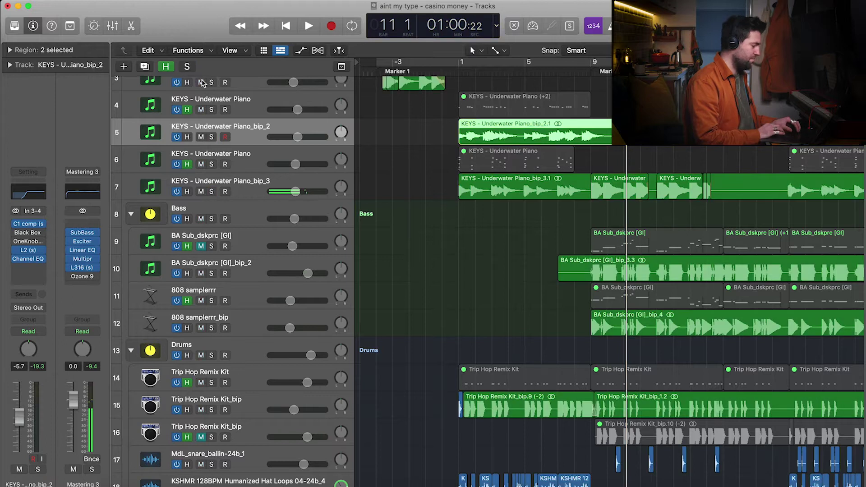
{"action": "scroll", "coordinate": [391, 238], "scroll_direction": "down", "scroll_amount": 4}
{"action": "scroll", "coordinate": [392, 237], "scroll_direction": "right", "scroll_amount": 8}
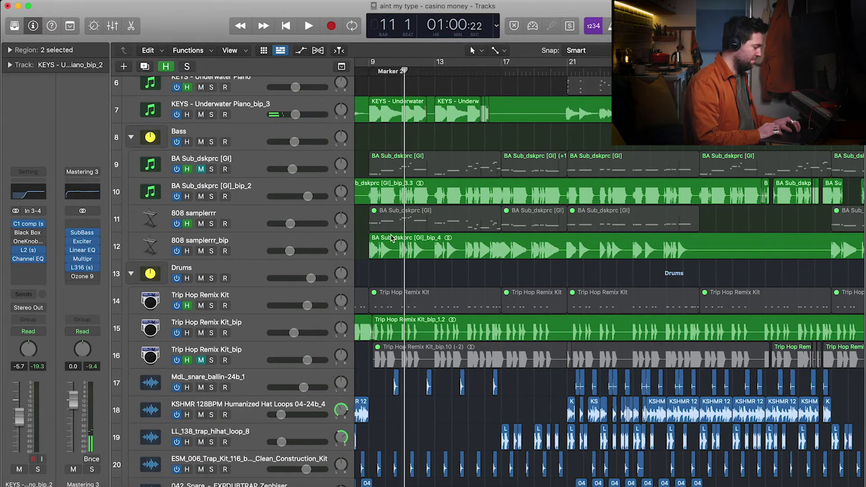
{"action": "scroll", "coordinate": [392, 238], "scroll_direction": "left", "scroll_amount": 5}
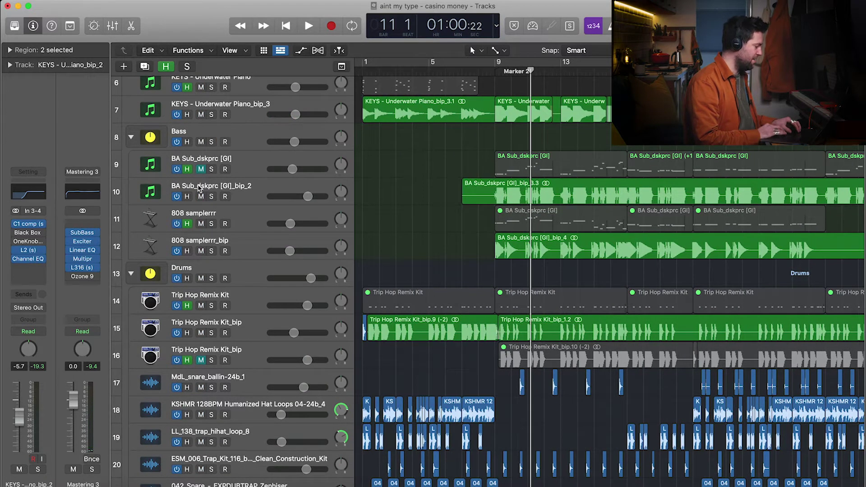
{"action": "left_click", "coordinate": [211, 197]}
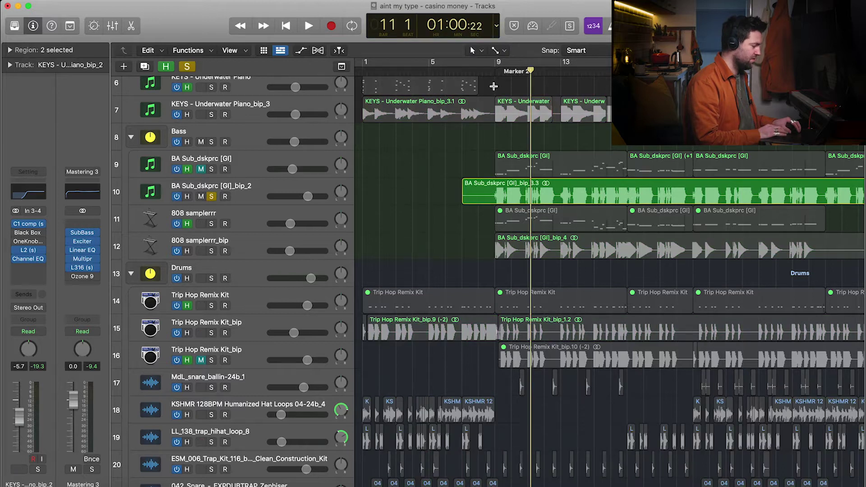
{"action": "left_click", "coordinate": [494, 71]}
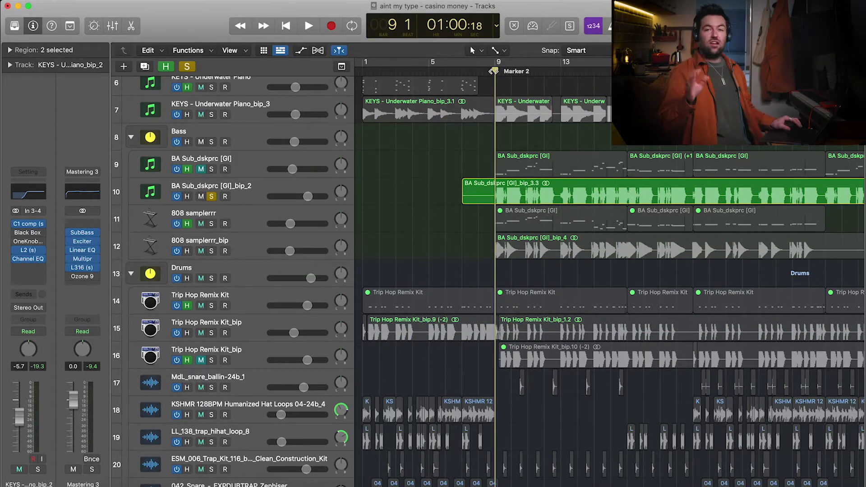
Return the playhead to bar 1, clear the bass solo and solo the Ain't My Type audio track.
{"action": "left_click", "coordinate": [365, 70]}
{"action": "left_click", "coordinate": [187, 66]}
{"action": "scroll", "coordinate": [433, 219], "scroll_direction": "down", "scroll_amount": 15}
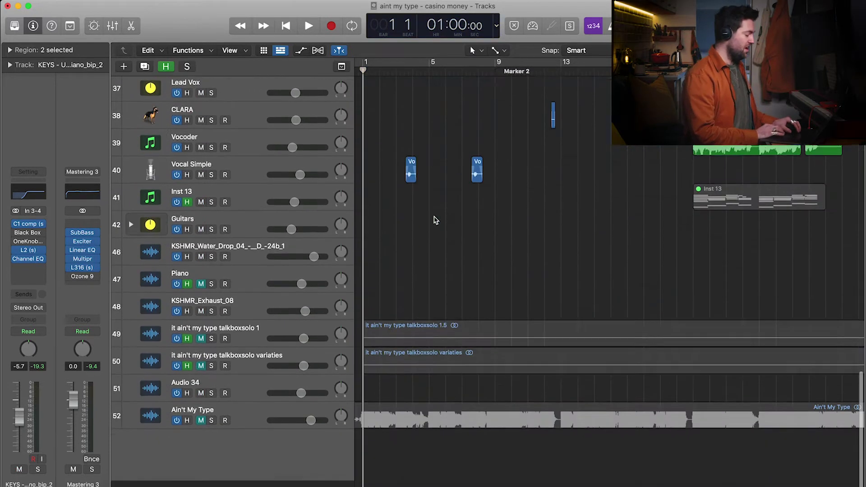
{"action": "left_click", "coordinate": [211, 432]}
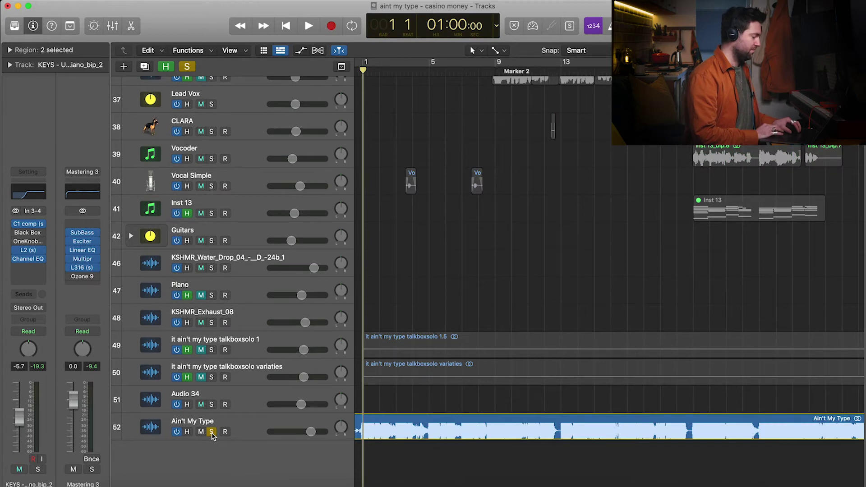
Play the Ain't My Type track from bar 1, stop it and remove its solo.
{"action": "key", "text": "space"}
{"action": "scroll", "coordinate": [439, 346], "scroll_direction": "up", "scroll_amount": 5}
{"action": "scroll", "coordinate": [439, 346], "scroll_direction": "down", "scroll_amount": 6}
{"action": "scroll", "coordinate": [439, 345], "scroll_direction": "up", "scroll_amount": 1}
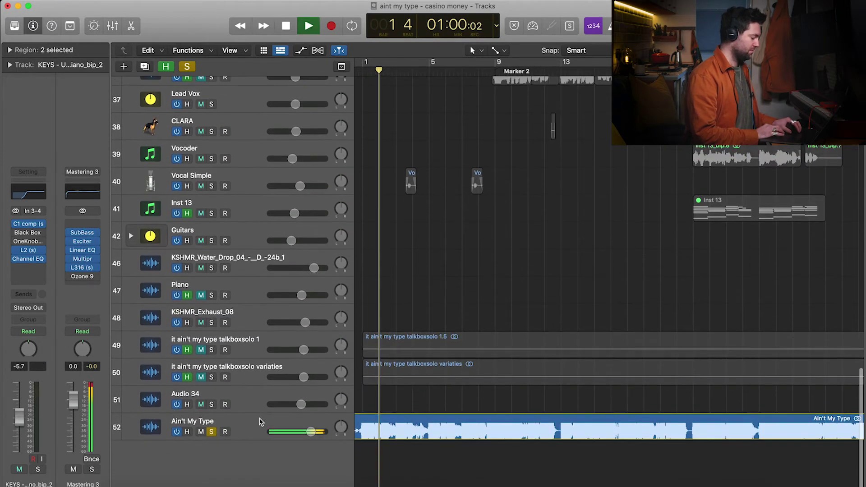
{"action": "key", "text": "space"}
{"action": "left_click", "coordinate": [212, 431]}
{"action": "key", "text": "ctrl+m"}
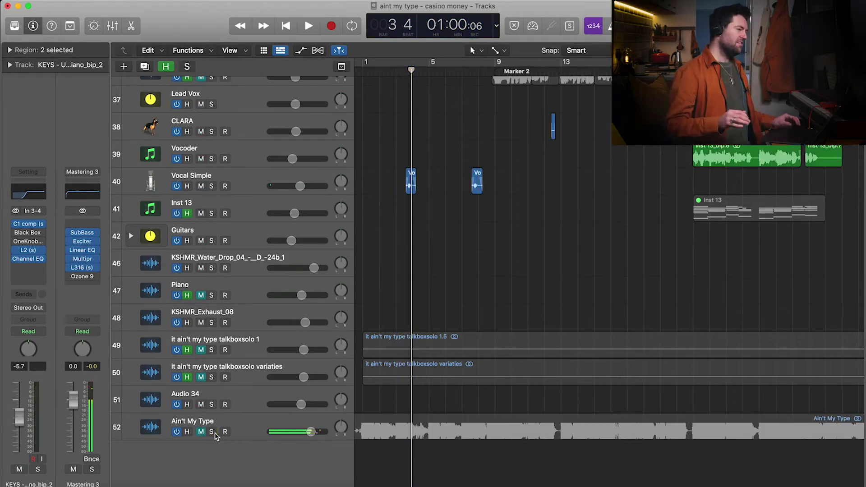
Solo the BA Sub_dskprc [GI]_bip_2 bass track and play it from bar 9.
{"action": "scroll", "coordinate": [215, 436], "scroll_direction": "up", "scroll_amount": 20}
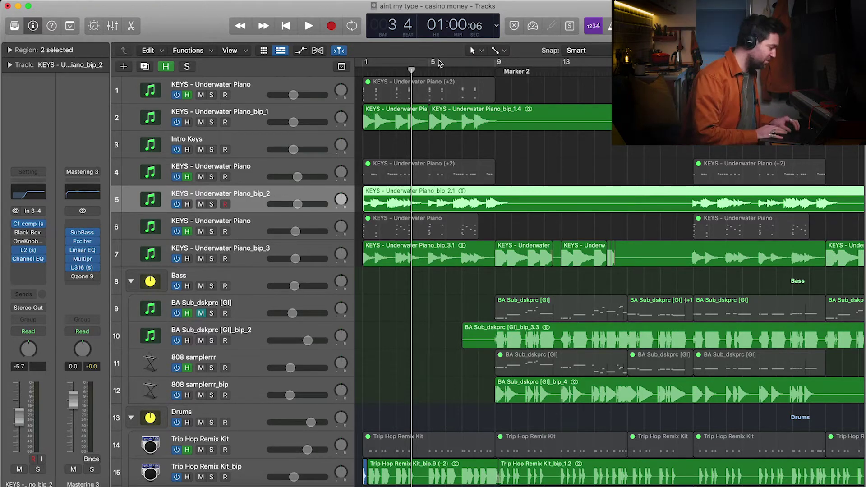
{"action": "left_click", "coordinate": [495, 71]}
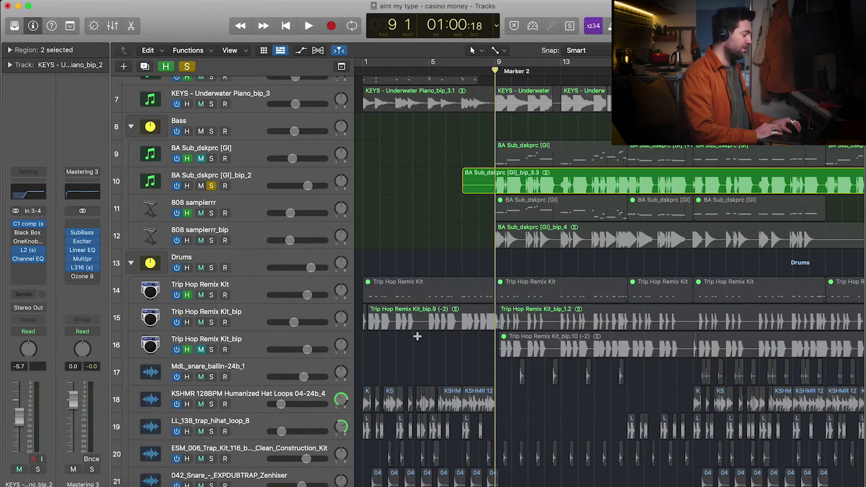
{"action": "left_click", "coordinate": [247, 178]}
{"action": "left_click", "coordinate": [239, 155]}
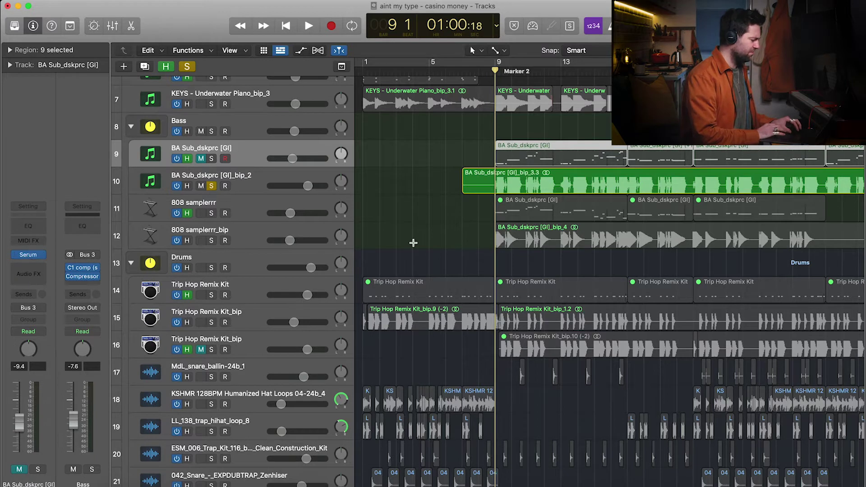
{"action": "key", "text": "Down"}
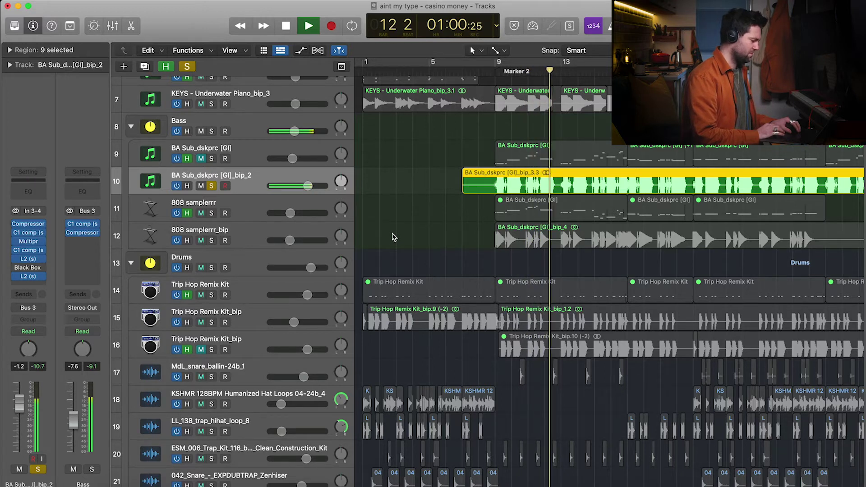
{"action": "key", "text": "space"}
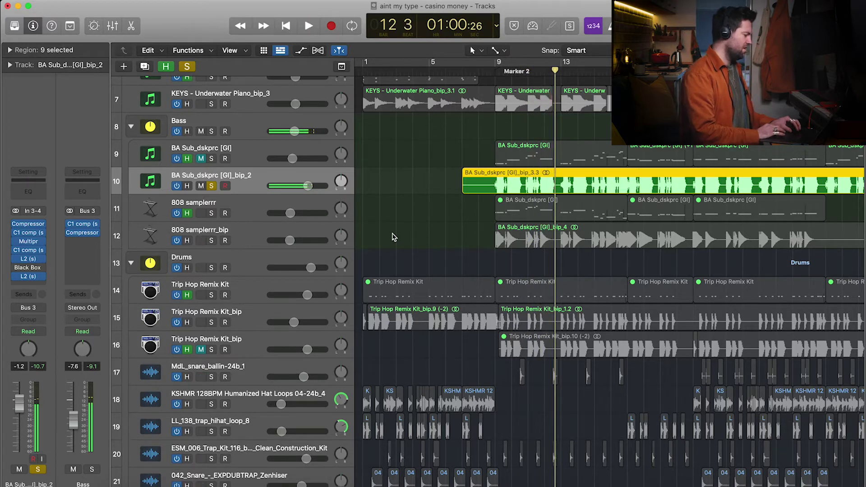
Remove the sub bass solo, solo the 808 samplerrr_bip track and play it from bar 9.
{"action": "left_click", "coordinate": [211, 186]}
{"action": "scroll", "coordinate": [217, 180], "scroll_direction": "down", "scroll_amount": 1}
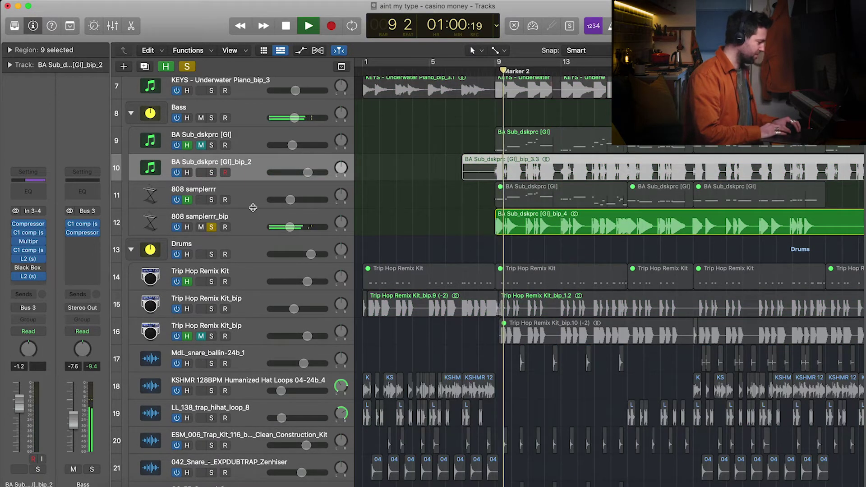
{"action": "left_click", "coordinate": [250, 223]}
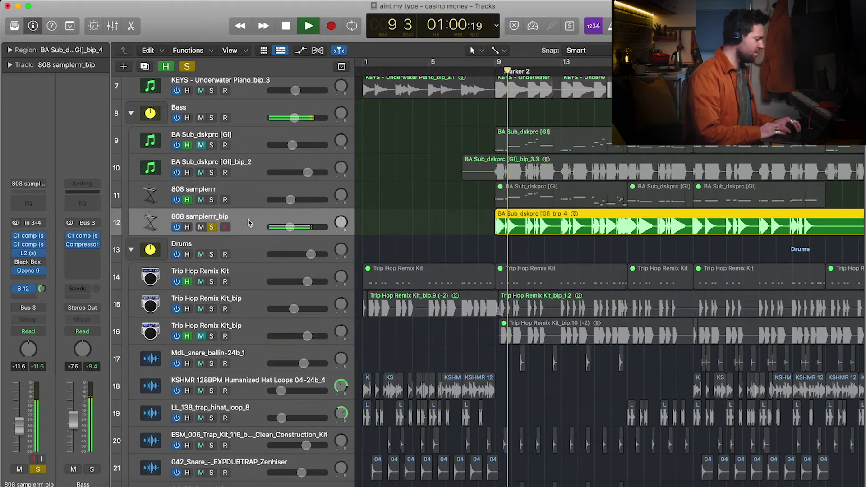
Add BA Sub_dskprc [GI]_bip_2 to the soloed 808 during playback, then stop and clear both solos.
{"action": "left_click", "coordinate": [212, 173]}
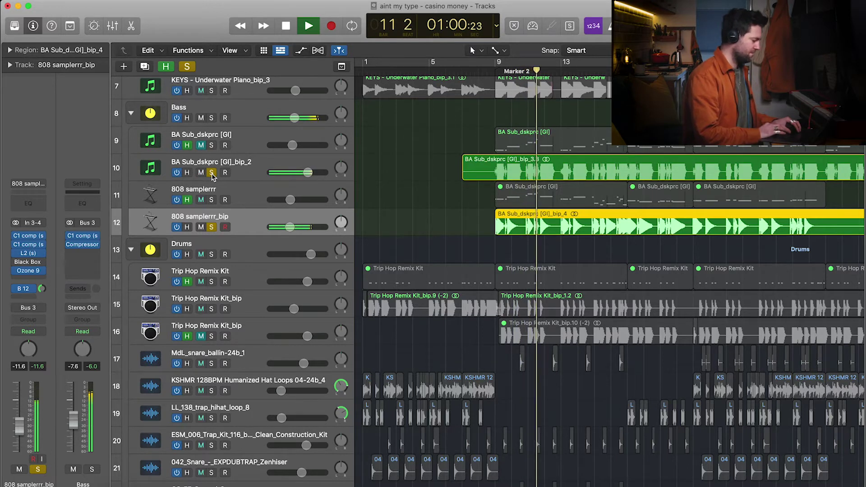
{"action": "left_click", "coordinate": [212, 173]}
{"action": "key", "text": "space"}
{"action": "left_click", "coordinate": [212, 225]}
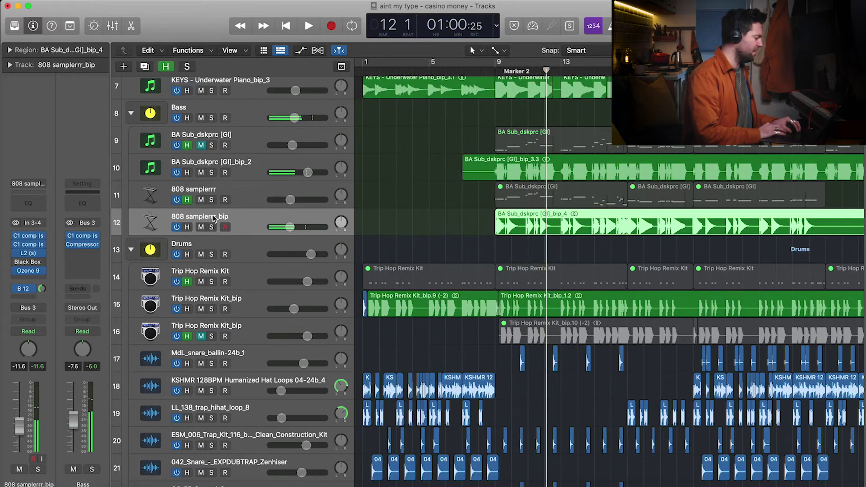
Play BA Sub_dskprc [GI]_bip_2 soloed, restart it from bar 9 and add the 808 samplerrr_bip solo.
{"action": "left_click", "coordinate": [212, 173]}
{"action": "left_click", "coordinate": [243, 181]}
{"action": "key", "text": "space"}
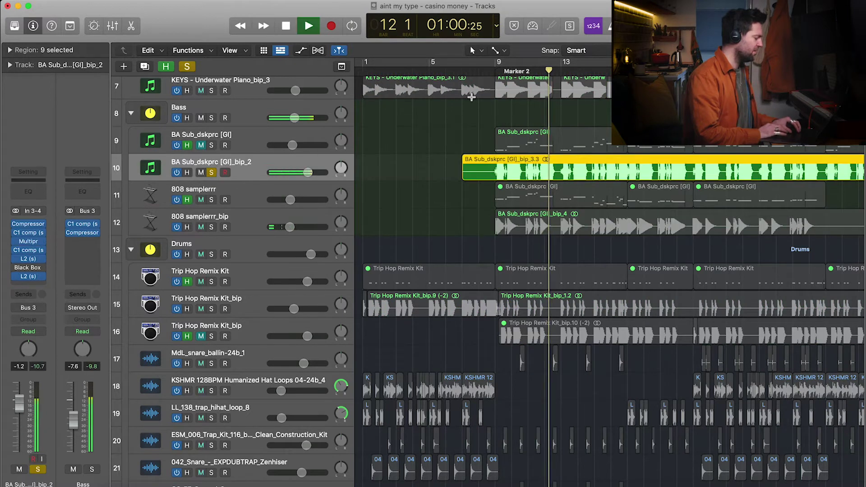
{"action": "key", "text": "alt+comma"}
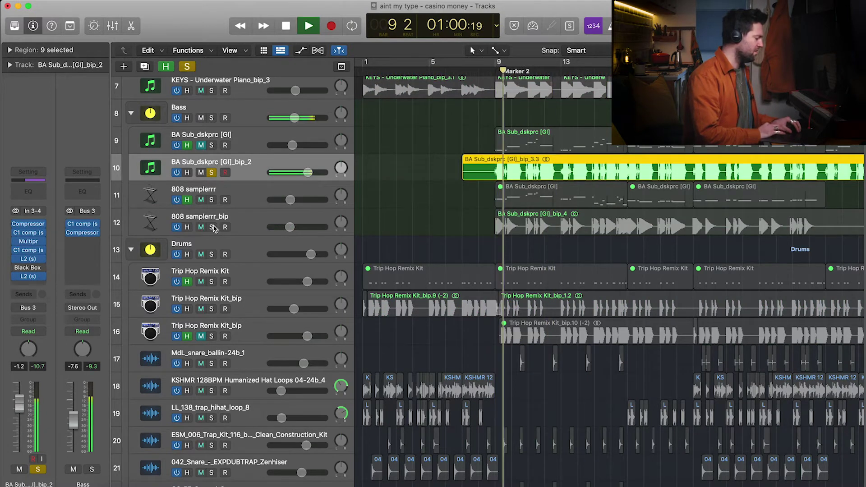
{"action": "left_click", "coordinate": [212, 227]}
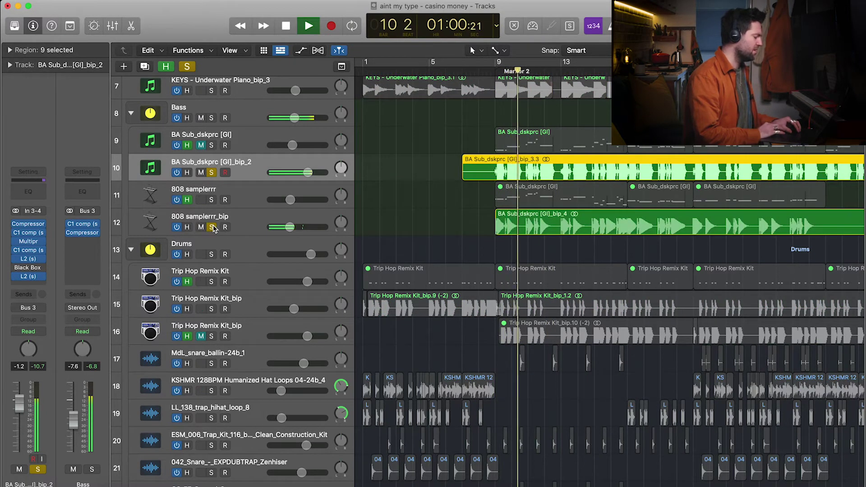
{"action": "key", "text": "space"}
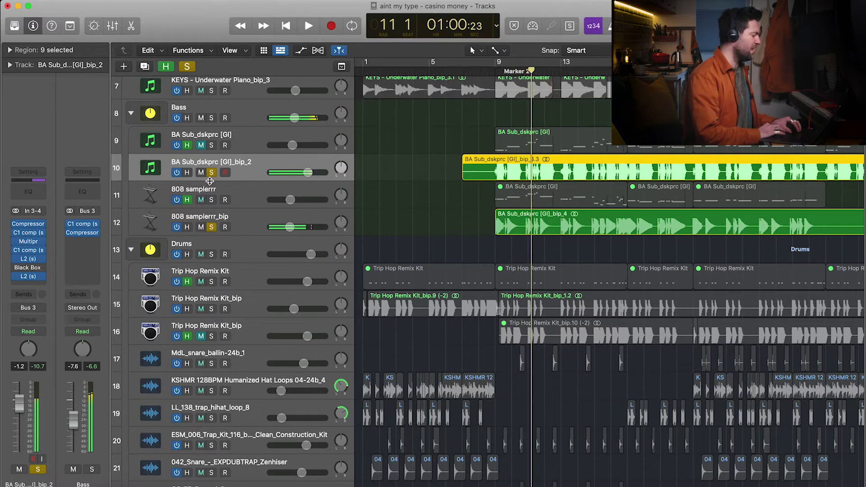
Leave only 808 samplerrr_bip soloed and play it from bar 11.
{"action": "left_click", "coordinate": [211, 173]}
{"action": "left_click", "coordinate": [212, 227]}
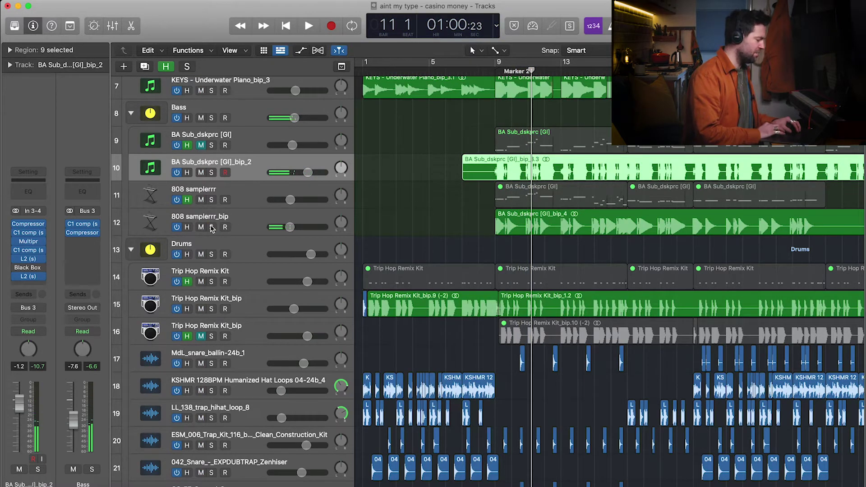
{"action": "left_click", "coordinate": [212, 227]}
{"action": "key", "text": "space"}
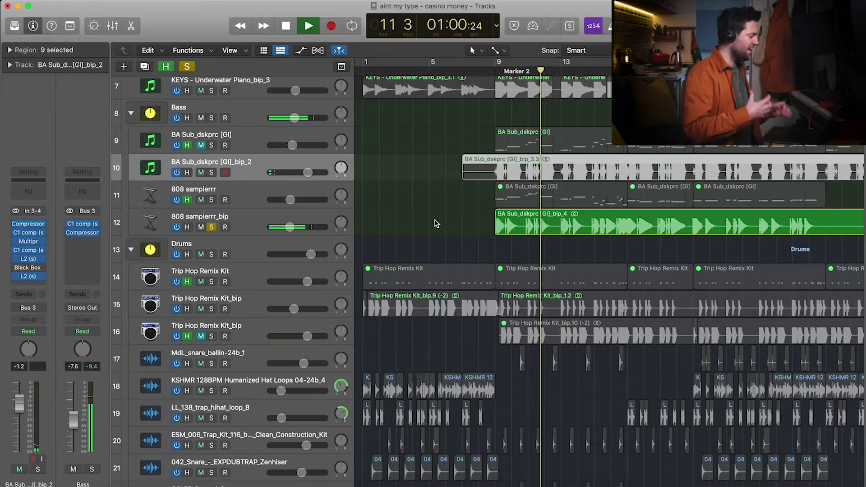
Inspect the hidden-marked 808 samplerrr source track, then stop playback and remove the 808 samplerrr_bip solo.
{"action": "left_click", "coordinate": [255, 200]}
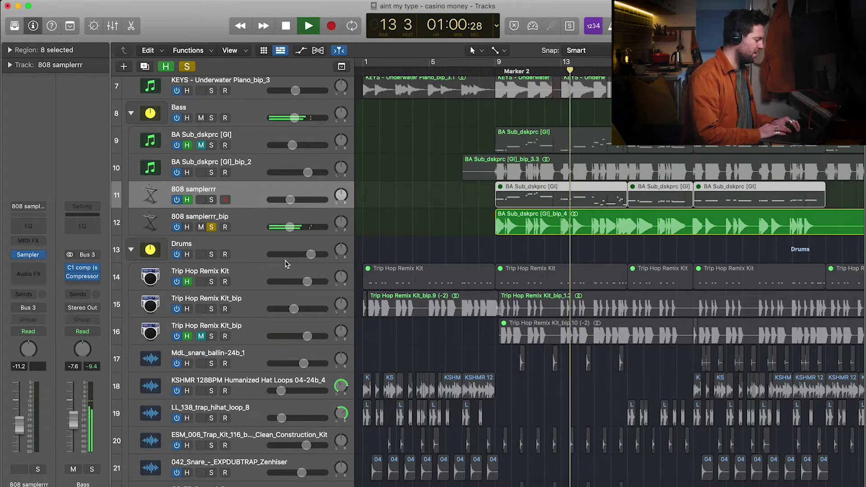
{"action": "scroll", "coordinate": [235, 239], "scroll_direction": "down", "scroll_amount": 2}
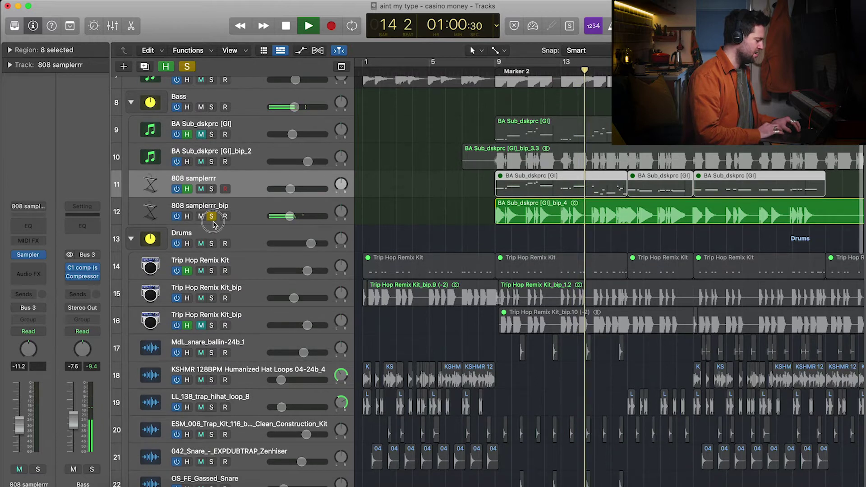
{"action": "left_click", "coordinate": [212, 217]}
{"action": "key", "text": "space"}
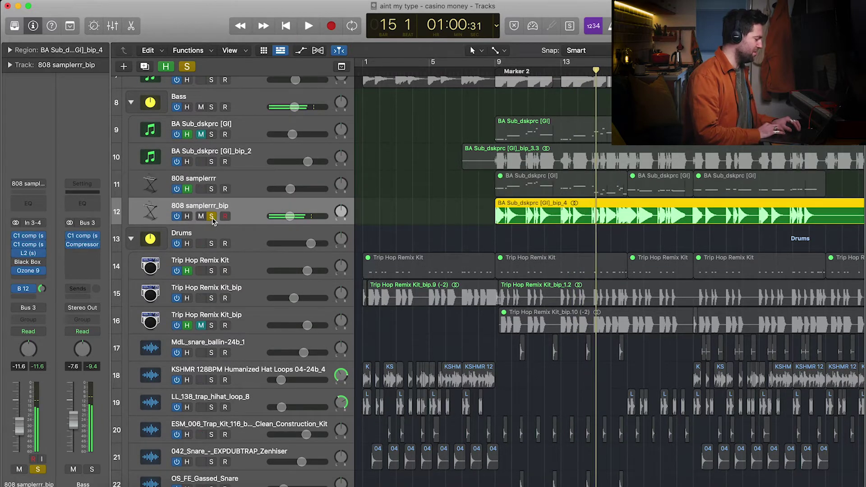
{"action": "key", "text": "s"}
Solo the Trip Hop Remix Kit_bip drums on track 15 and play them.
{"action": "left_click", "coordinate": [244, 240]}
{"action": "scroll", "coordinate": [244, 240], "scroll_direction": "down", "scroll_amount": 1}
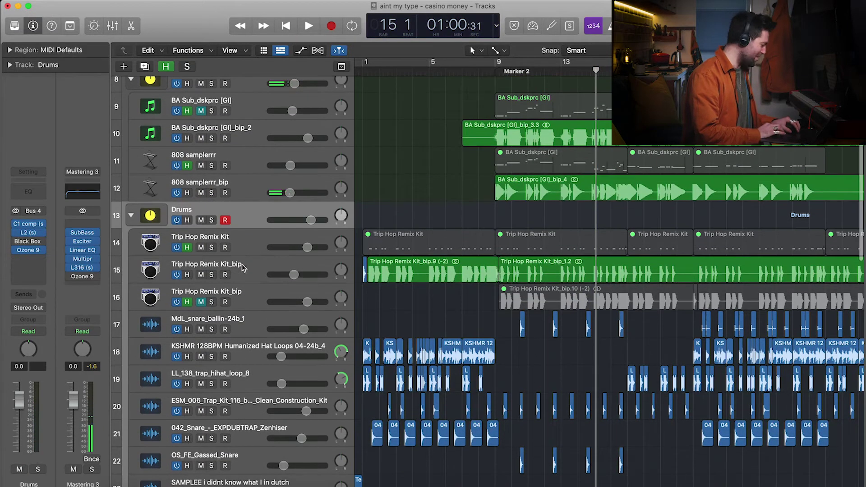
{"action": "left_click", "coordinate": [244, 267]}
{"action": "key", "text": "s"}
{"action": "key", "text": "Return"}
{"action": "key", "text": "space"}
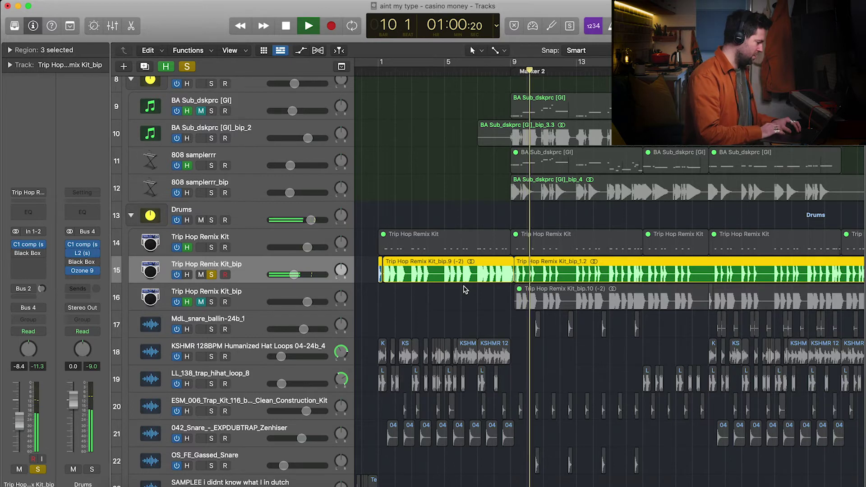
Stop the drum playback and remove the solo from Trip Hop Remix Kit_bip on track 15.
{"action": "scroll", "coordinate": [464, 286], "scroll_direction": "down", "scroll_amount": 3}
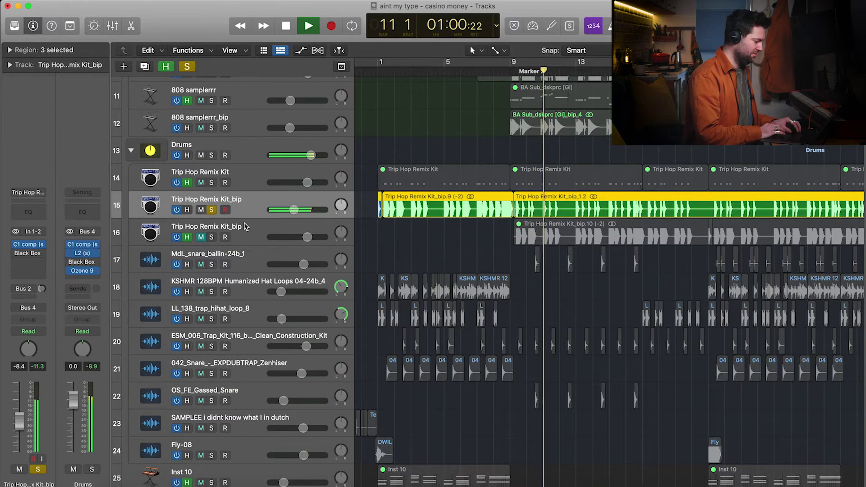
{"action": "key", "text": "space"}
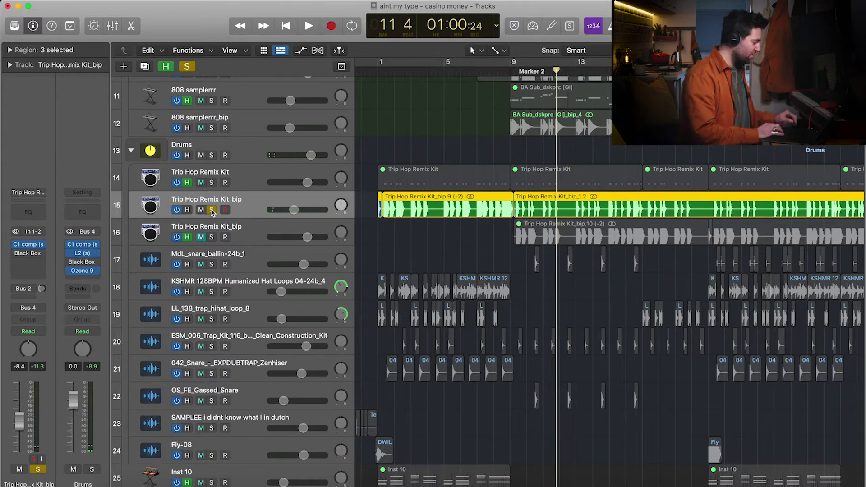
{"action": "left_click", "coordinate": [212, 211]}
Solo Trip Hop Remix Kit_bip on track 15 together with BA Sub_dskprc [GI]_bip_2 and 808 samplerrr_bip.
{"action": "scroll", "coordinate": [218, 245], "scroll_direction": "down", "scroll_amount": 1}
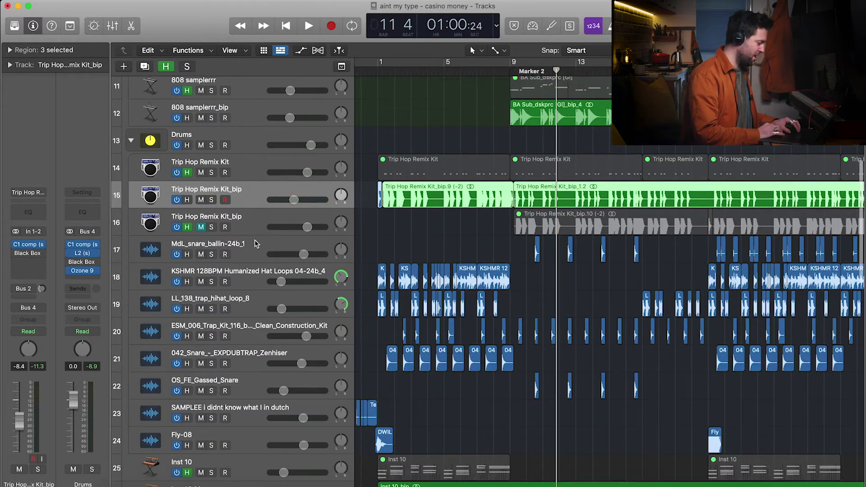
{"action": "left_click", "coordinate": [211, 199]}
{"action": "scroll", "coordinate": [212, 198], "scroll_direction": "up", "scroll_amount": 8}
{"action": "left_click", "coordinate": [211, 149]}
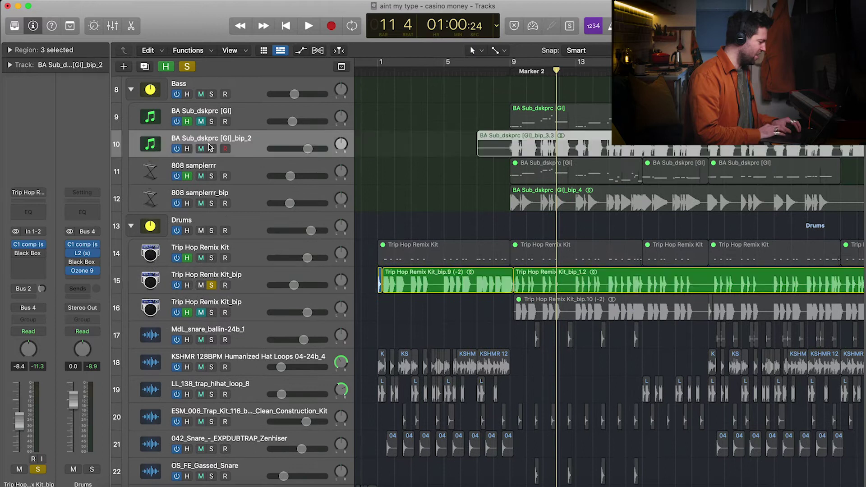
{"action": "left_click", "coordinate": [212, 203]}
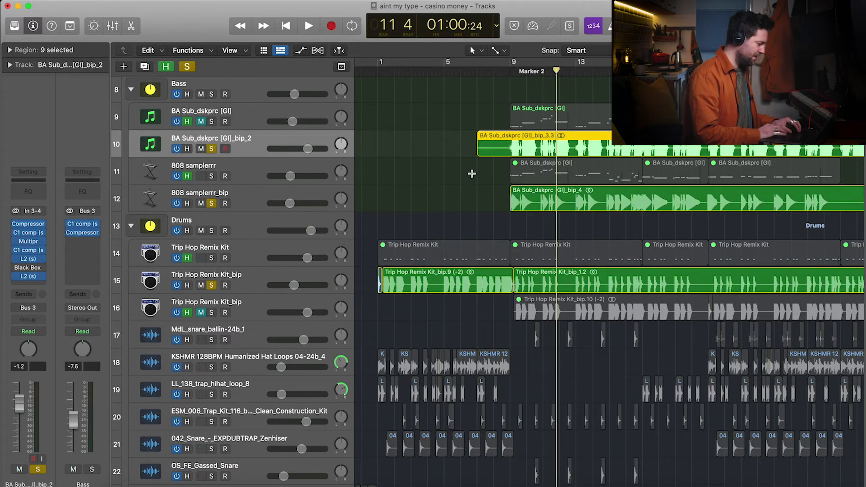
Place the playhead at bar 9 and play the soloed drums and both bass layers together.
{"action": "left_click", "coordinate": [512, 72]}
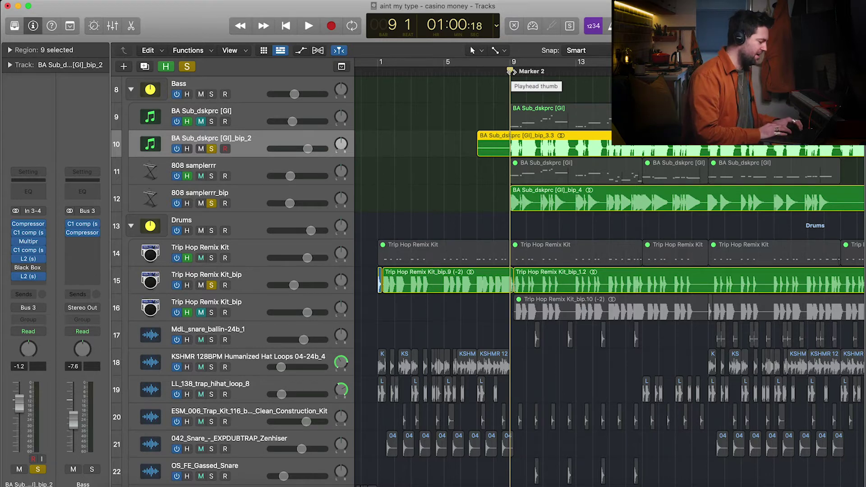
{"action": "key", "text": "space"}
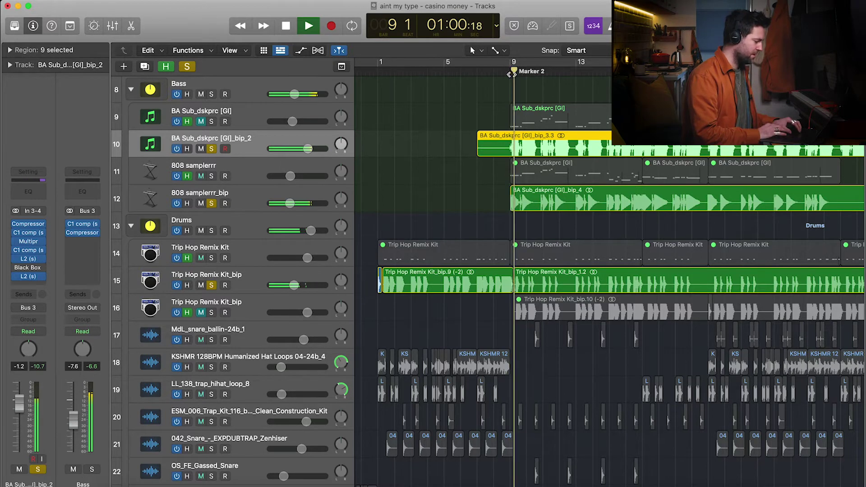
{"action": "key", "text": "space"}
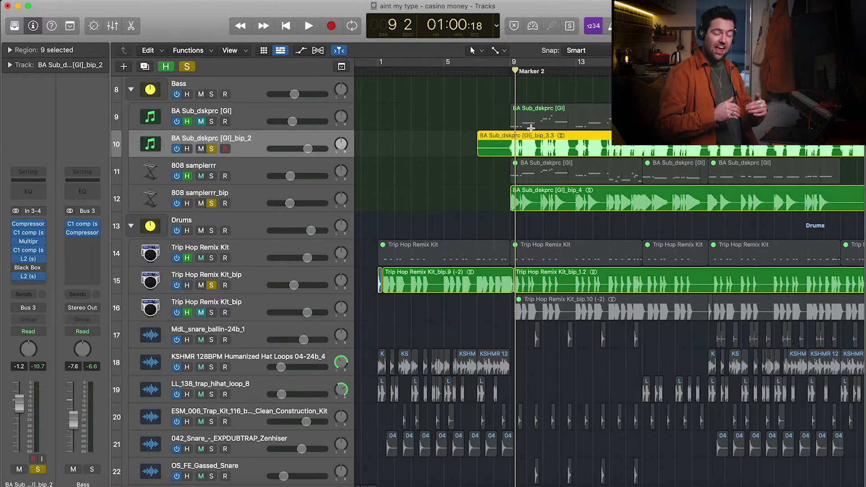
{"action": "key", "text": "space"}
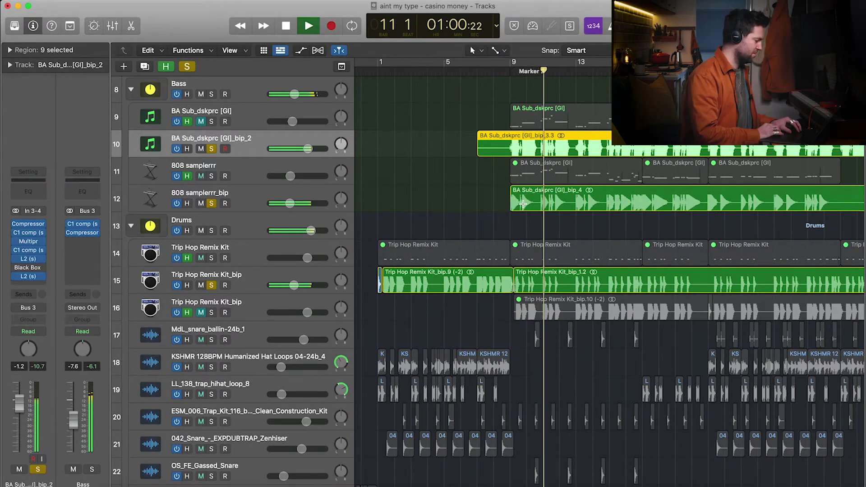
{"action": "scroll", "coordinate": [518, 199], "scroll_direction": "down", "scroll_amount": 1}
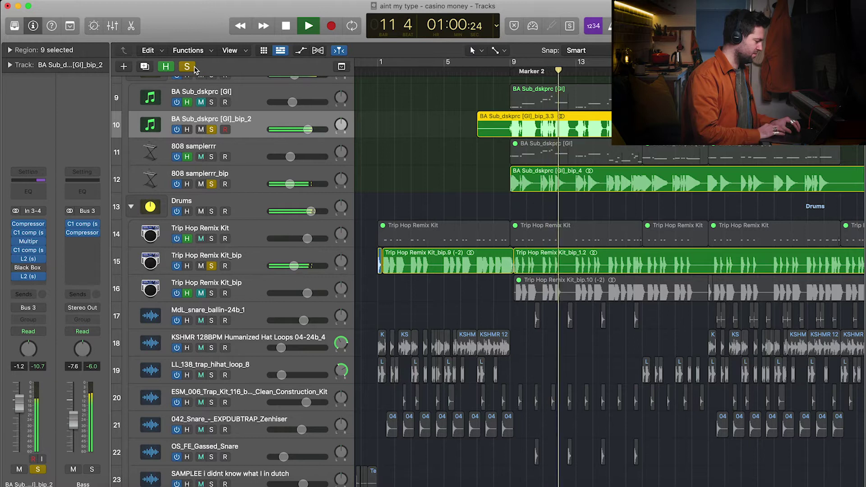
{"action": "key", "text": "space"}
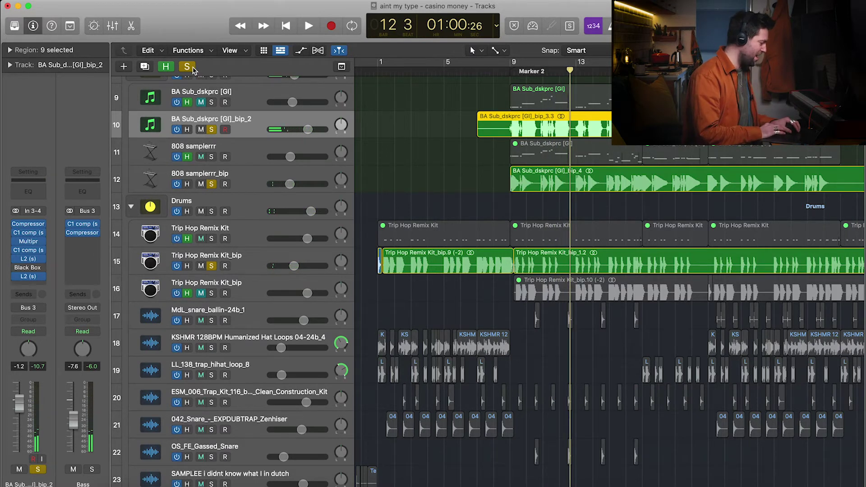
Clear the drum and bass solos, solo the MdL_snare_ballin-24b_1 track and play it.
{"action": "left_click", "coordinate": [209, 319]}
{"action": "key", "text": "space"}
{"action": "scroll", "coordinate": [235, 280], "scroll_direction": "down", "scroll_amount": 3}
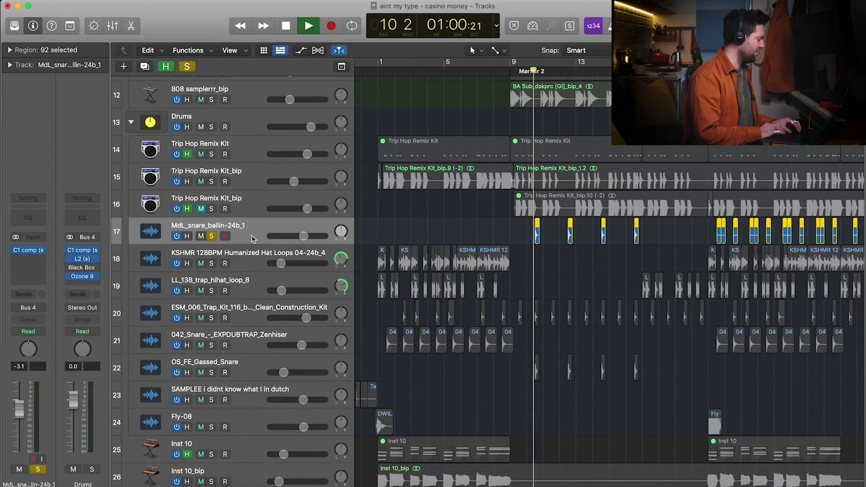
{"action": "scroll", "coordinate": [243, 239], "scroll_direction": "down", "scroll_amount": 1}
Turn on cycle playback from bar 21 and add Trip Hop Remix Kit_bip on track 15 to the soloed snare.
{"action": "left_click", "coordinate": [240, 243]}
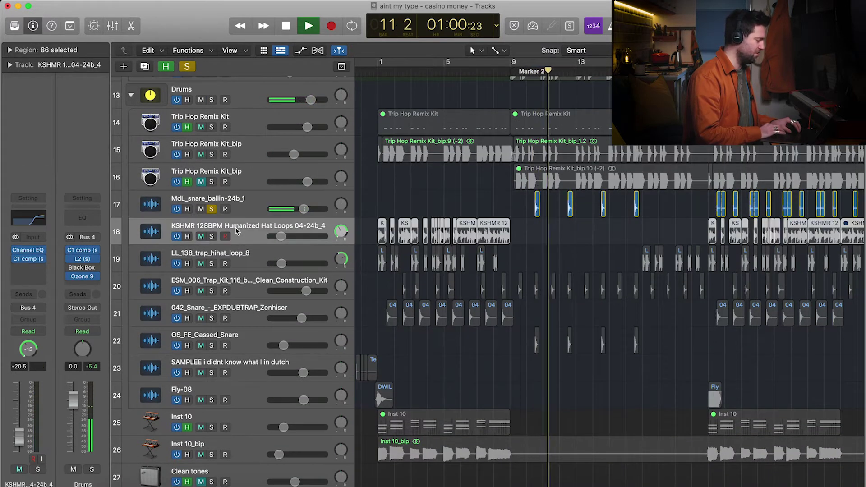
{"action": "key", "text": "c"}
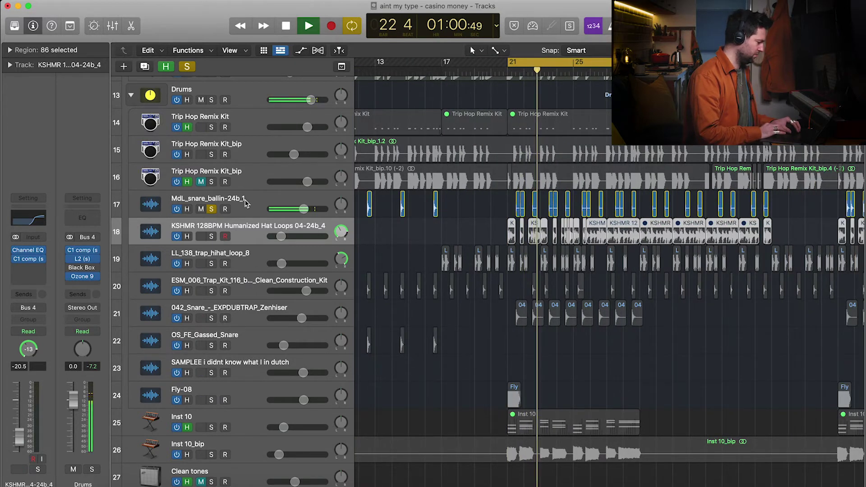
{"action": "left_click", "coordinate": [212, 154]}
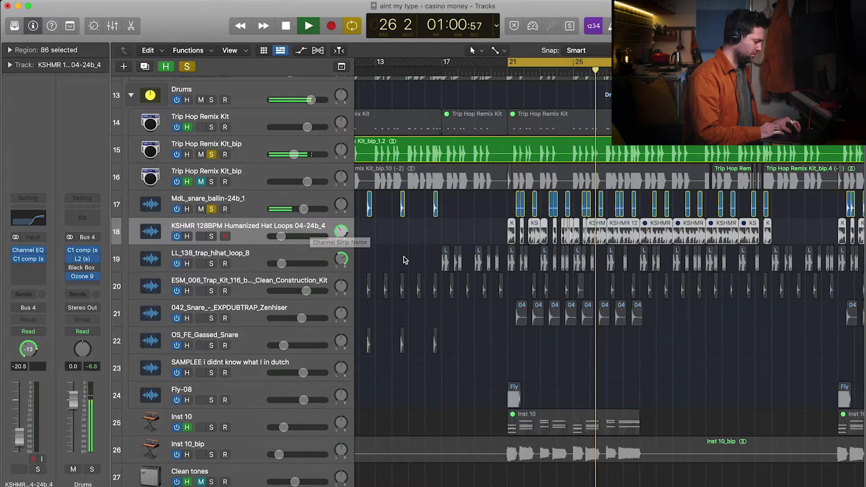
Clear the current solos, then solo the KSHMR 128BPM Humanized Hat Loops 04-24b_4 track and play it.
{"action": "scroll", "coordinate": [270, 228], "scroll_direction": "down", "scroll_amount": 1}
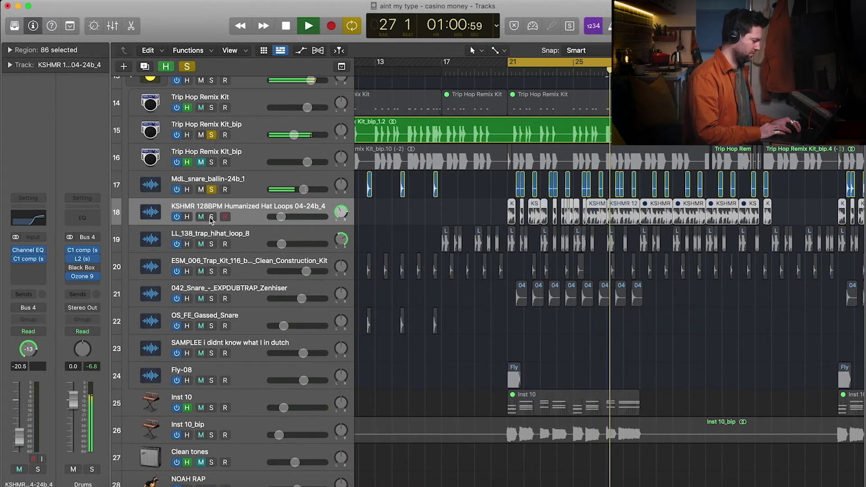
{"action": "key", "text": "space"}
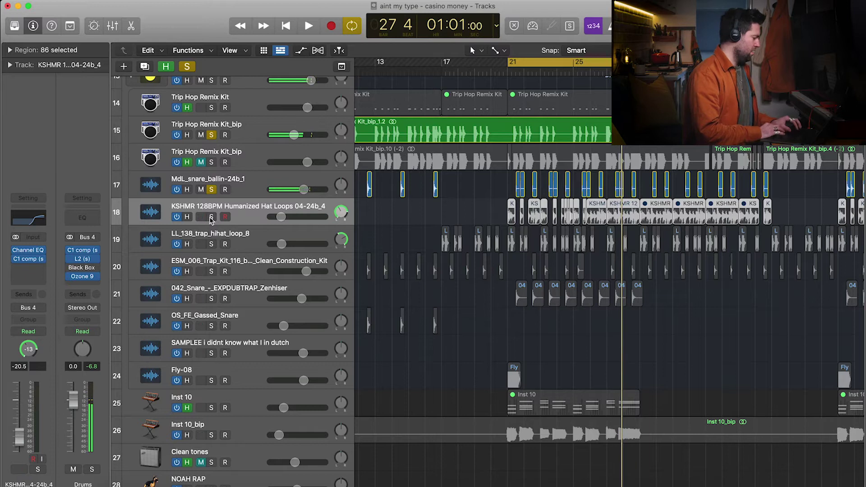
{"action": "left_click", "coordinate": [211, 217]}
{"action": "left_click", "coordinate": [187, 66]}
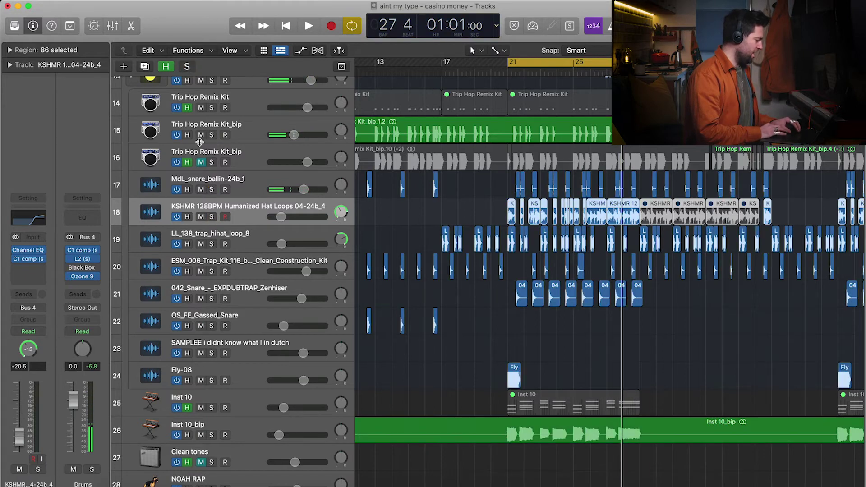
{"action": "left_click", "coordinate": [211, 217]}
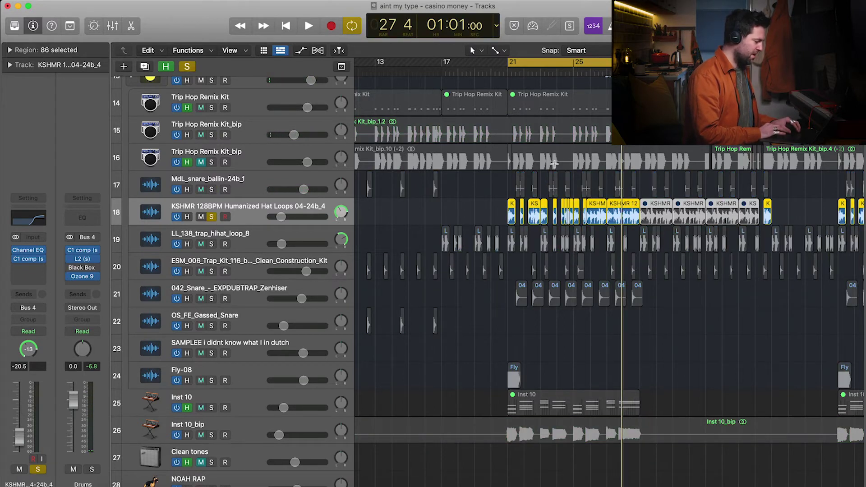
{"action": "key", "text": "space"}
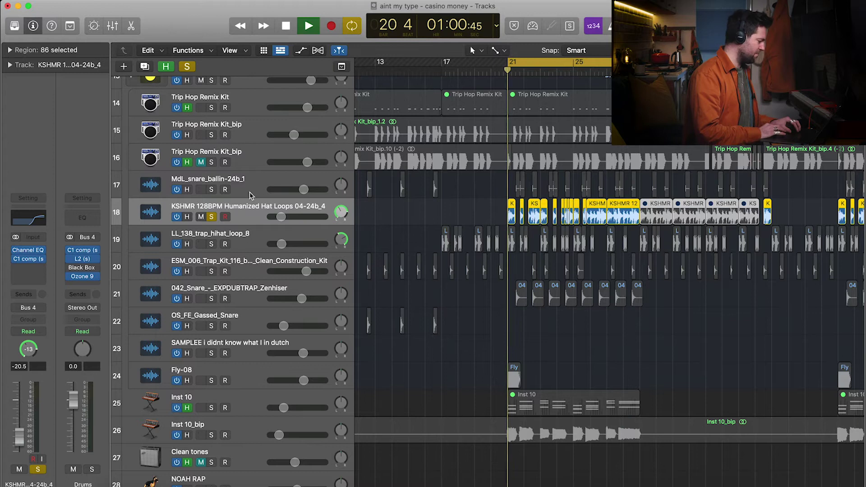
Add MdL_snare_ballin-24b_1 and Trip Hop Remix Kit_bip on track 15 to the soloed hat loops, listen, and stop playback.
{"action": "left_click", "coordinate": [211, 189]}
{"action": "left_click", "coordinate": [211, 135]}
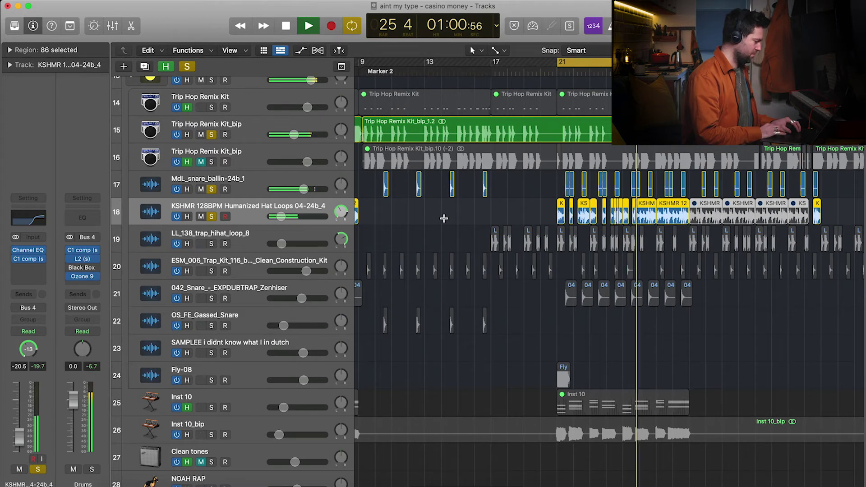
{"action": "key", "text": "space"}
Clear the drum solos, then solo the LL_138_trap_hihat_loop_8 track on its own and play it.
{"action": "left_click", "coordinate": [239, 244]}
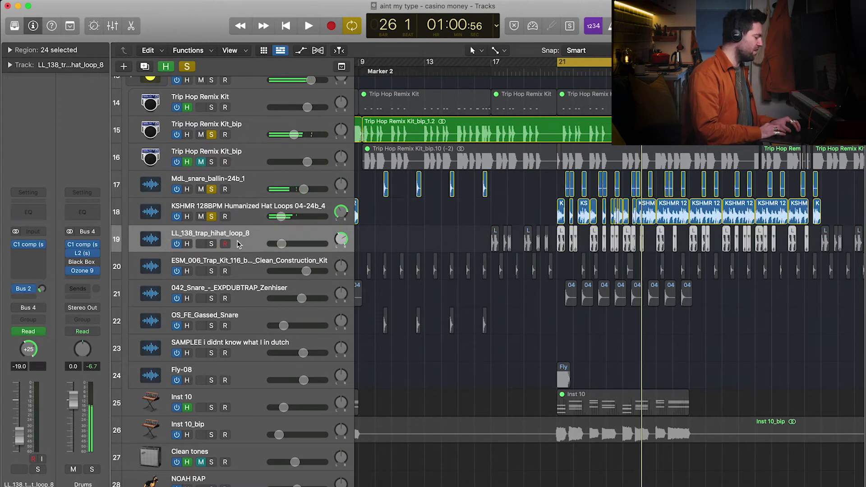
{"action": "left_click", "coordinate": [212, 245]}
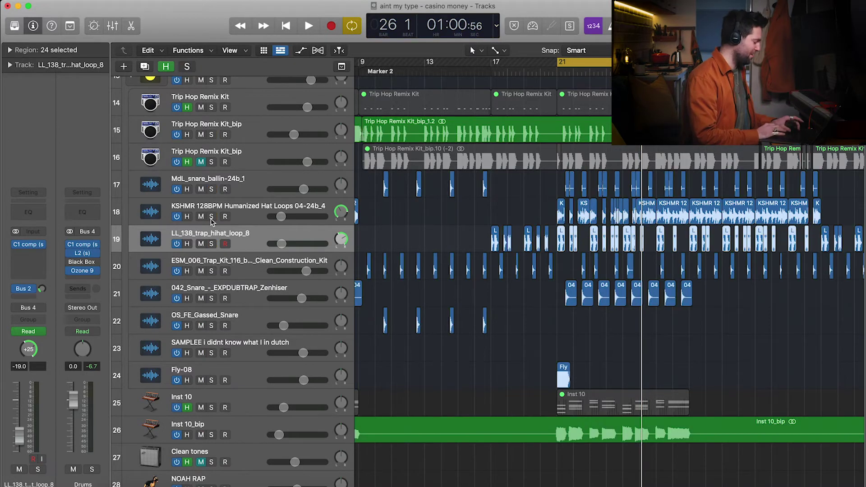
{"action": "left_click", "coordinate": [211, 244], "text": "alt"}
{"action": "key", "text": "space"}
Play the soloed 042_Snare_-_EXPDUBTRAP_Zenhiser track from bar 21 and look over its regions across the whole song.
{"action": "scroll", "coordinate": [488, 315], "scroll_direction": "up", "scroll_amount": 3}
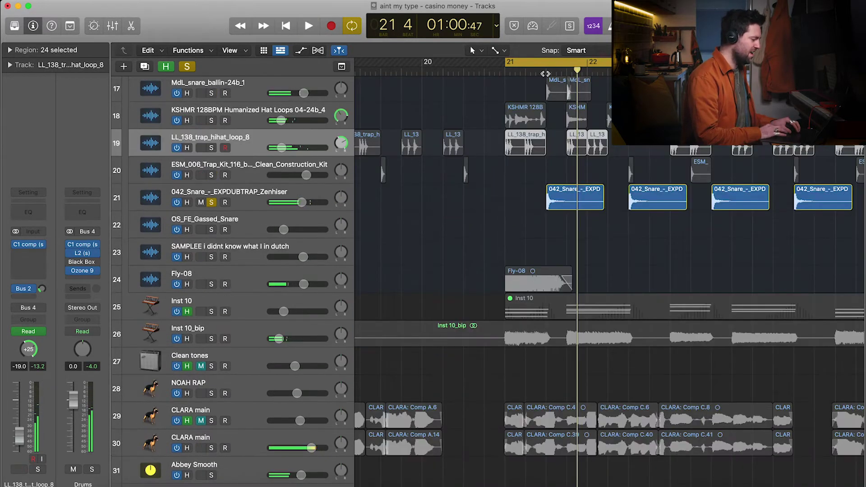
{"action": "key", "text": "space"}
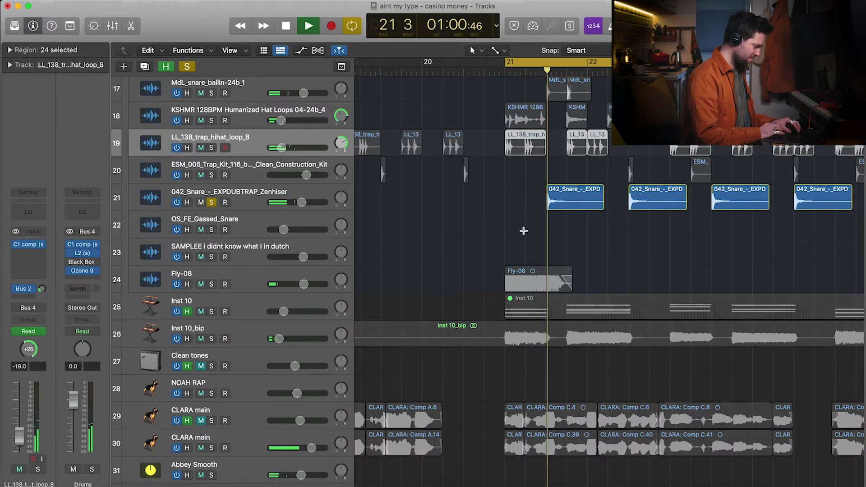
{"action": "left_click", "coordinate": [271, 198]}
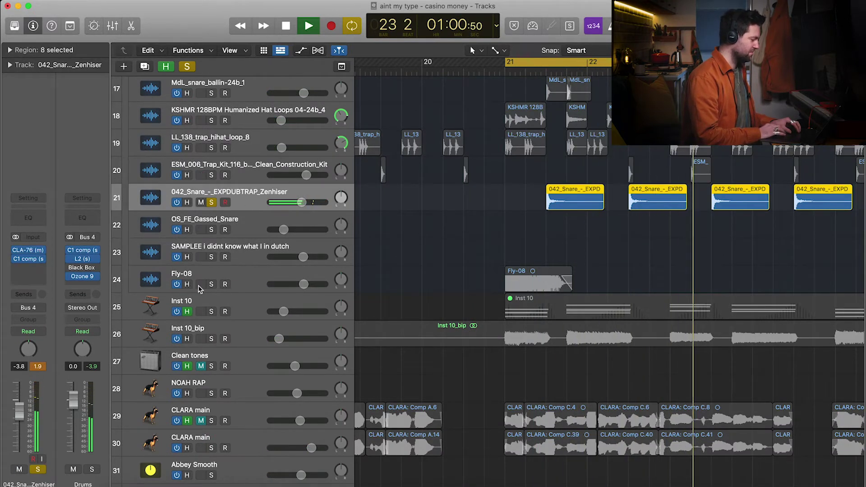
{"action": "scroll", "coordinate": [355, 250], "scroll_direction": "right", "scroll_amount": 15}
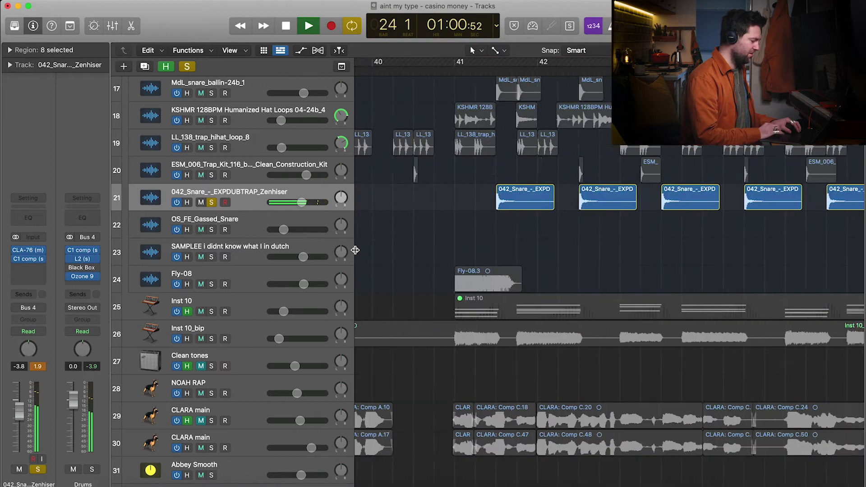
{"action": "key", "text": "super+Left"}
{"action": "key", "text": "super+Left"}
{"action": "key", "text": "super+Left"}
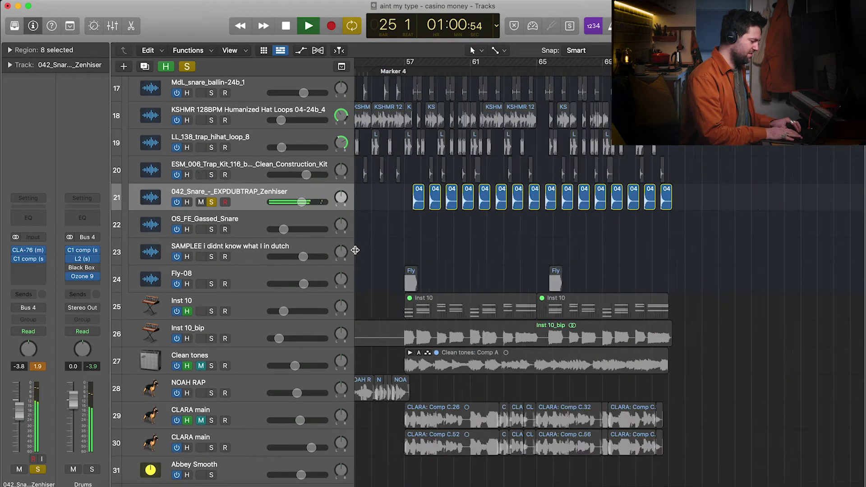
{"action": "scroll", "coordinate": [355, 250], "scroll_direction": "left", "scroll_amount": 8}
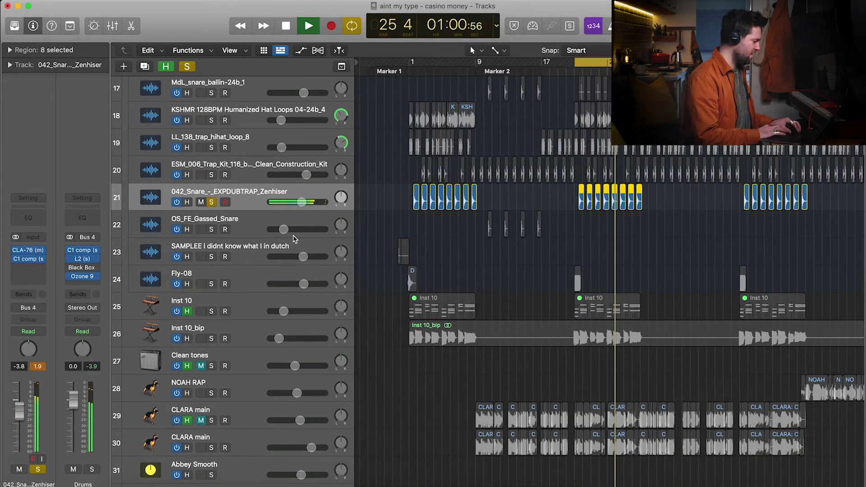
Add OS_FE_Gassed_Snare to the solo and play its first hits from bar 10.
{"action": "left_click", "coordinate": [212, 230]}
{"action": "key", "text": "alt+comma"}
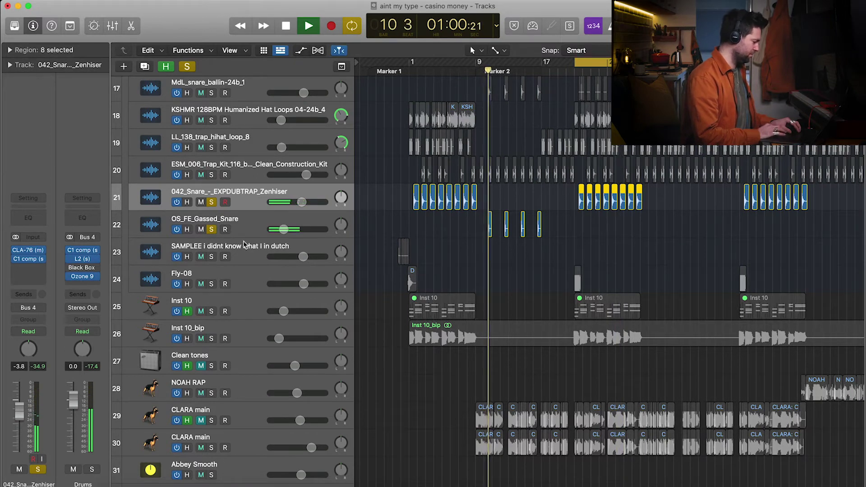
{"action": "left_click", "coordinate": [234, 225]}
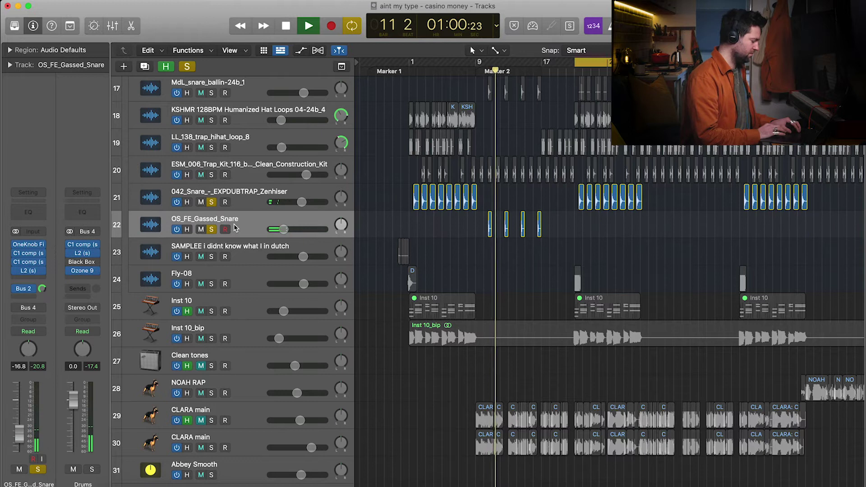
{"action": "key", "text": "space"}
{"action": "left_click", "coordinate": [488, 75]}
{"action": "key", "text": "space"}
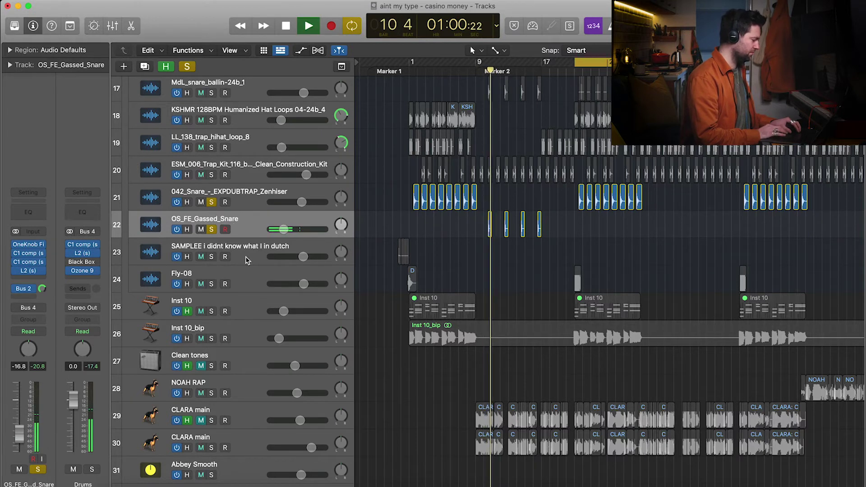
{"action": "key", "text": "space"}
Add SAMPLEE i didnt know what I in dutch to the solo and play it from before bar 1 with cycle off.
{"action": "left_click", "coordinate": [398, 73]}
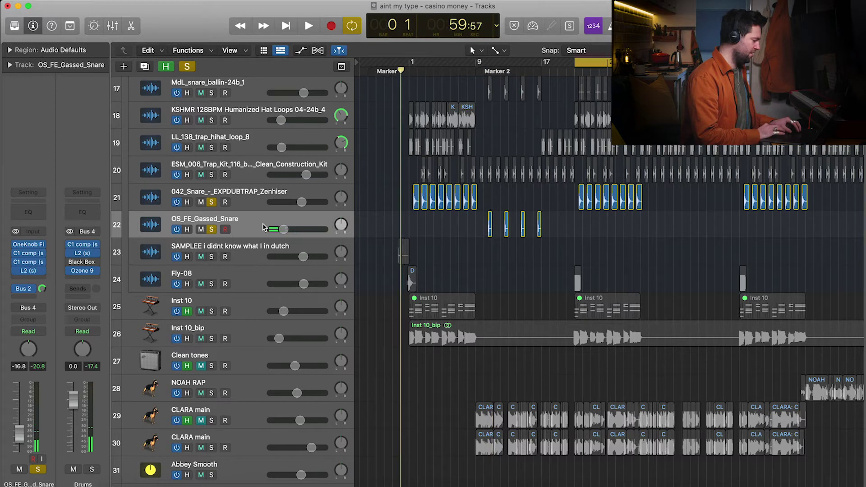
{"action": "left_click", "coordinate": [211, 258]}
{"action": "key", "text": "space"}
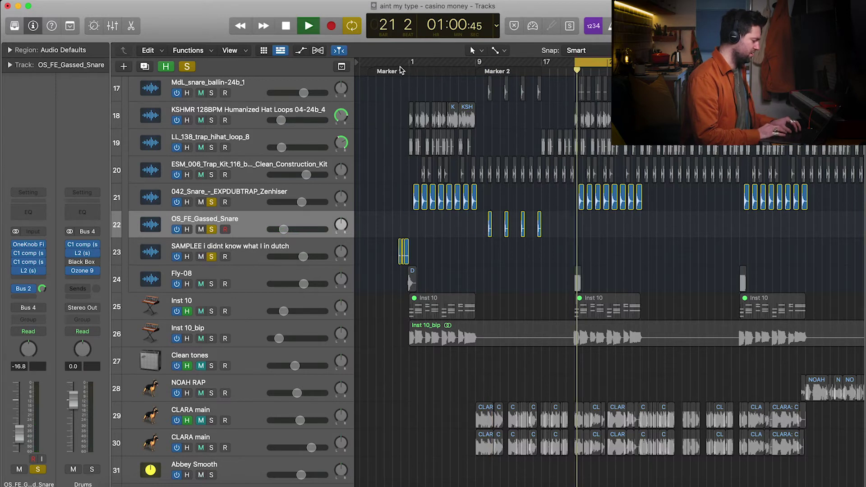
{"action": "left_click", "coordinate": [396, 71]}
{"action": "key", "text": "super+Right"}
{"action": "key", "text": "super+Right"}
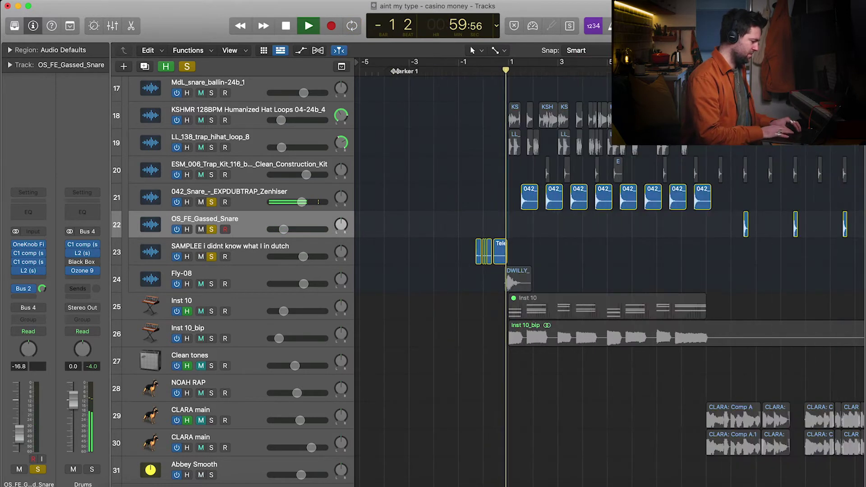
{"action": "key", "text": "super+Left"}
{"action": "key", "text": "super+Left"}
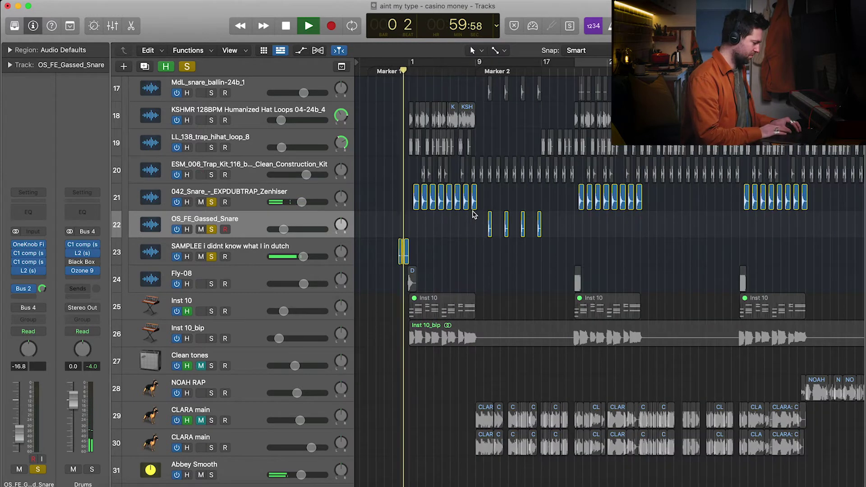
{"action": "left_click", "coordinate": [261, 255]}
{"action": "key", "text": "space"}
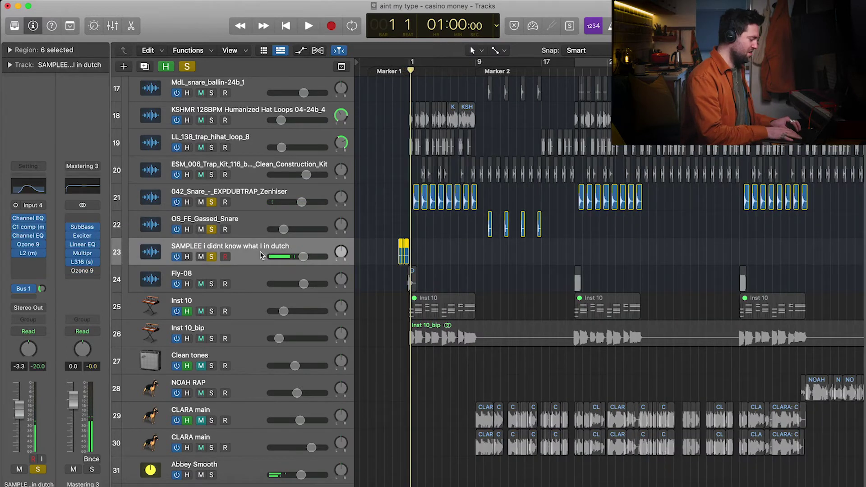
Place the playhead at the start of the first Vocal Tube Mic region on track 23 and play the sample regions.
{"action": "key", "text": "super+Right"}
{"action": "key", "text": "super+Right"}
{"action": "key", "text": "super+Right"}
{"action": "key", "text": "super+Right"}
{"action": "key", "text": "super+Right"}
{"action": "key", "text": "super+Right"}
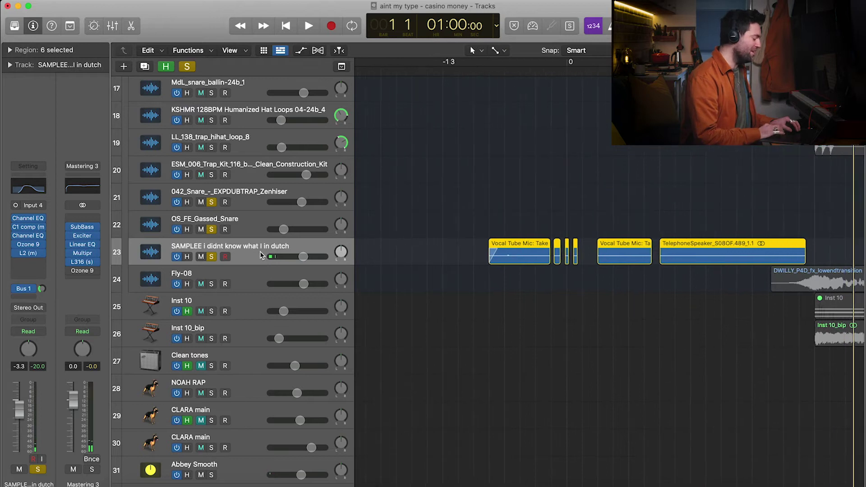
{"action": "left_click", "coordinate": [490, 72]}
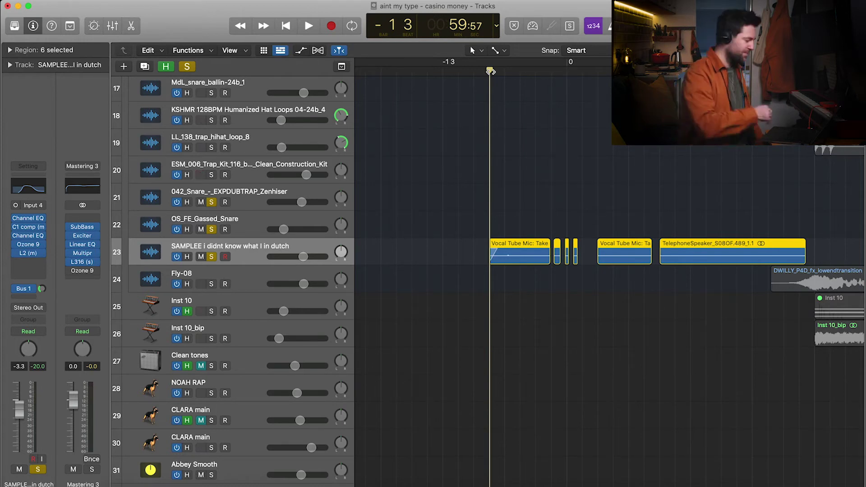
{"action": "key", "text": "space"}
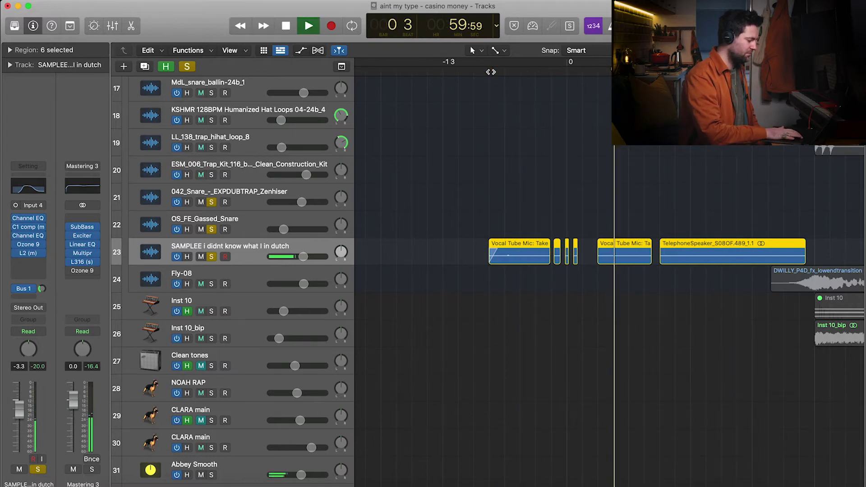
{"action": "key", "text": "space"}
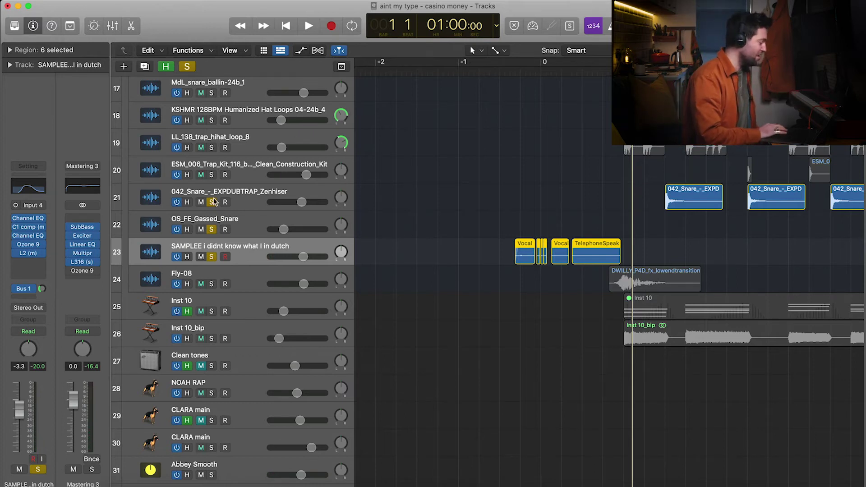
Clear the solos on tracks 21 to 23 and play the intro sample with the full mix.
{"action": "left_click_drag", "start_coordinate": [213, 204], "coordinate": [214, 258]}
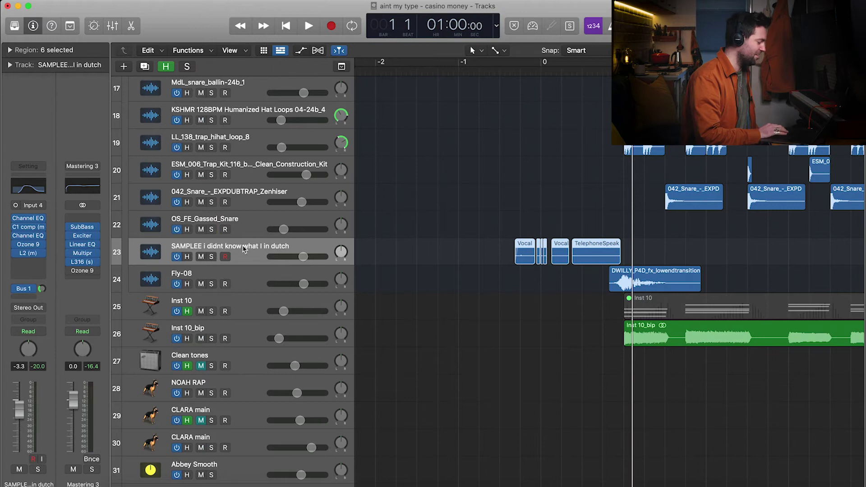
{"action": "left_click", "coordinate": [500, 226]}
{"action": "key", "text": "space"}
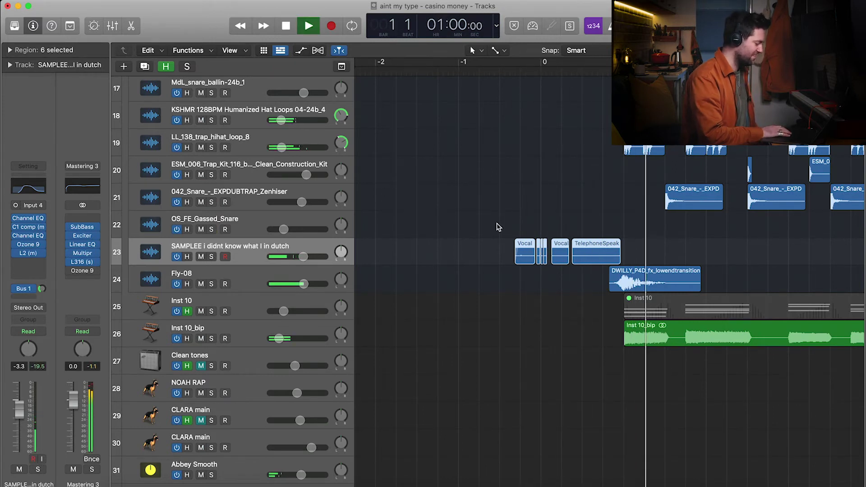
Stop playback and isolate the transition effect on the Fly-08 track.
{"action": "key", "text": "space"}
{"action": "left_click", "coordinate": [252, 289]}
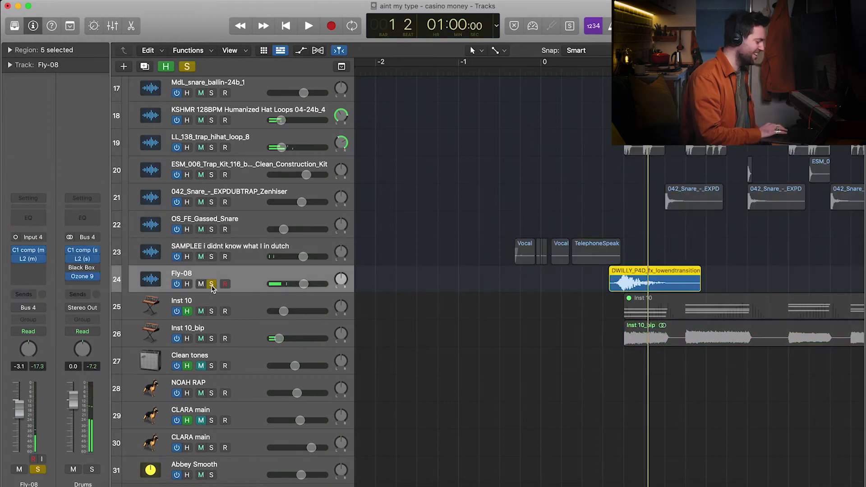
Solo the Inst 10_bip track in place of Fly-08 and play it from bar 1.
{"action": "scroll", "coordinate": [212, 280], "scroll_direction": "down", "scroll_amount": 2}
{"action": "left_click", "coordinate": [199, 273]}
{"action": "left_click", "coordinate": [212, 276]}
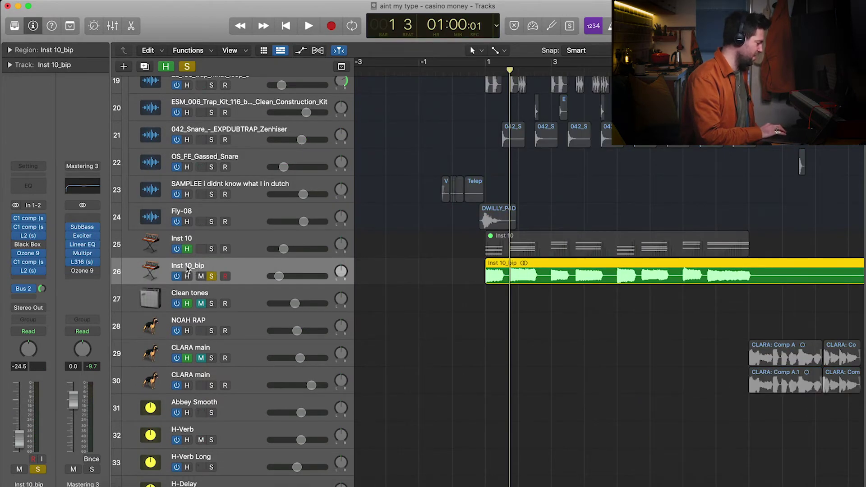
{"action": "key", "text": "Return"}
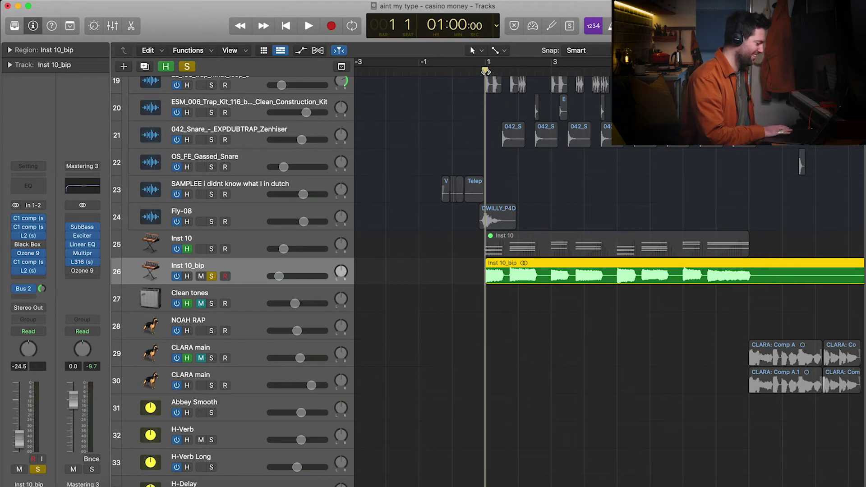
{"action": "key", "text": "space"}
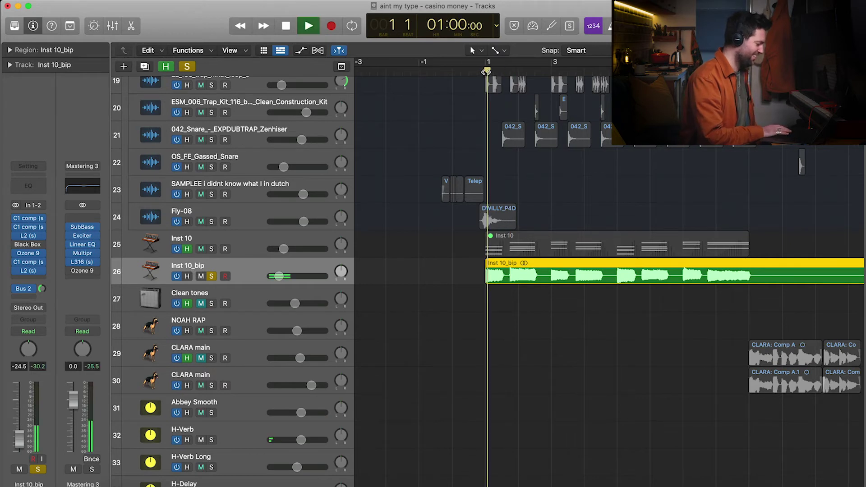
{"action": "left_click", "coordinate": [250, 247]}
{"action": "left_click", "coordinate": [250, 272]}
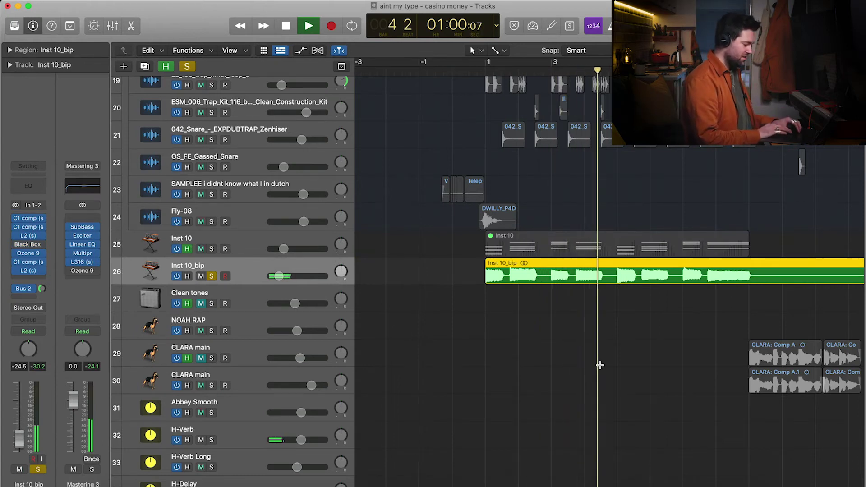
Stop playback, clear the Inst 10_bip solo and return the playhead to bar 1.
{"action": "key", "text": "space"}
{"action": "key", "text": "super+Left"}
{"action": "scroll", "coordinate": [600, 365], "scroll_direction": "right", "scroll_amount": 3}
{"action": "scroll", "coordinate": [600, 366], "scroll_direction": "left", "scroll_amount": 3}
{"action": "key", "text": "s"}
{"action": "key", "text": "Return"}
Solo the whole Drums track stack.
{"action": "scroll", "coordinate": [424, 225], "scroll_direction": "up", "scroll_amount": 5}
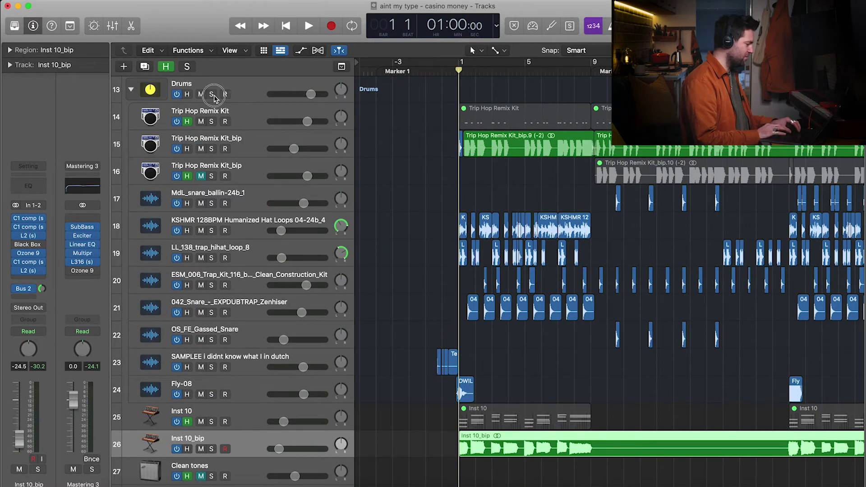
{"action": "left_click", "coordinate": [211, 94]}
{"action": "scroll", "coordinate": [214, 99], "scroll_direction": "up", "scroll_amount": 5}
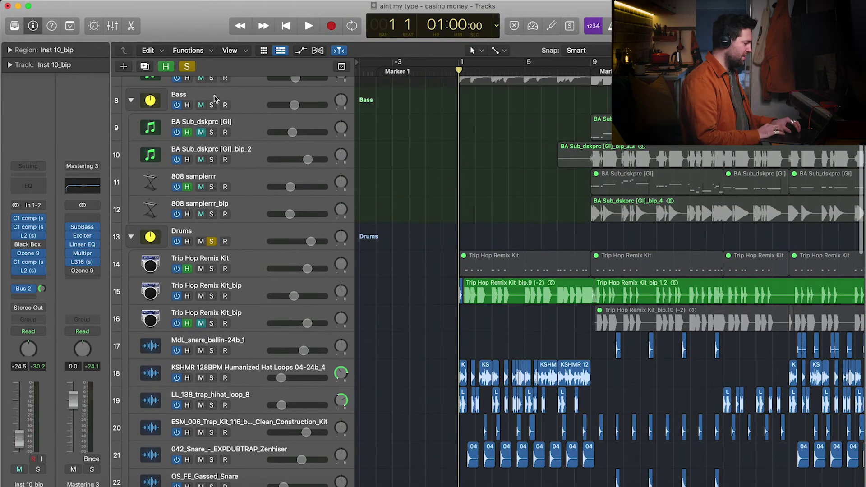
Solo the Bass stack together with the Drums stack and play both from bar 21, stopping in bar 30.
{"action": "left_click", "coordinate": [211, 160]}
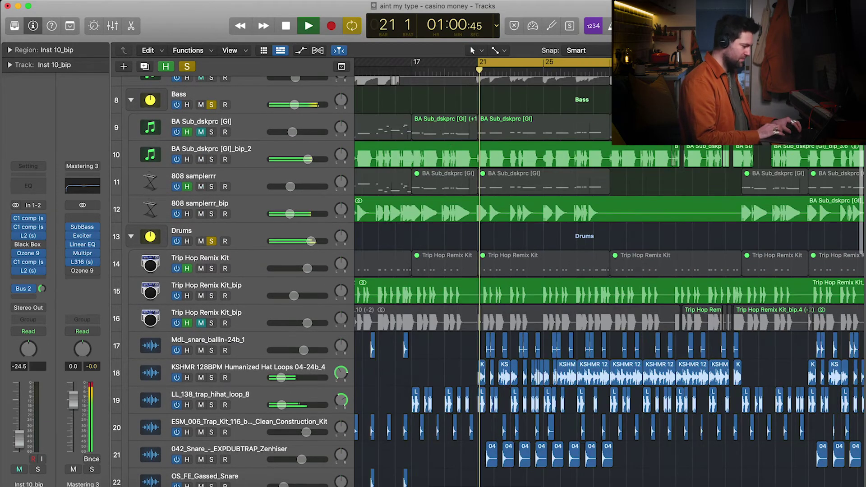
{"action": "scroll", "coordinate": [609, 280], "scroll_direction": "right", "scroll_amount": 3}
{"action": "scroll", "coordinate": [609, 279], "scroll_direction": "left", "scroll_amount": 4}
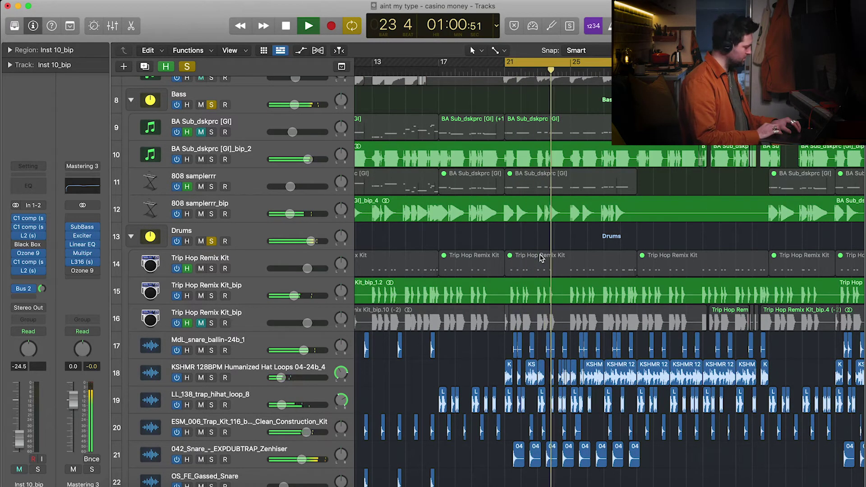
{"action": "scroll", "coordinate": [541, 257], "scroll_direction": "down", "scroll_amount": 2}
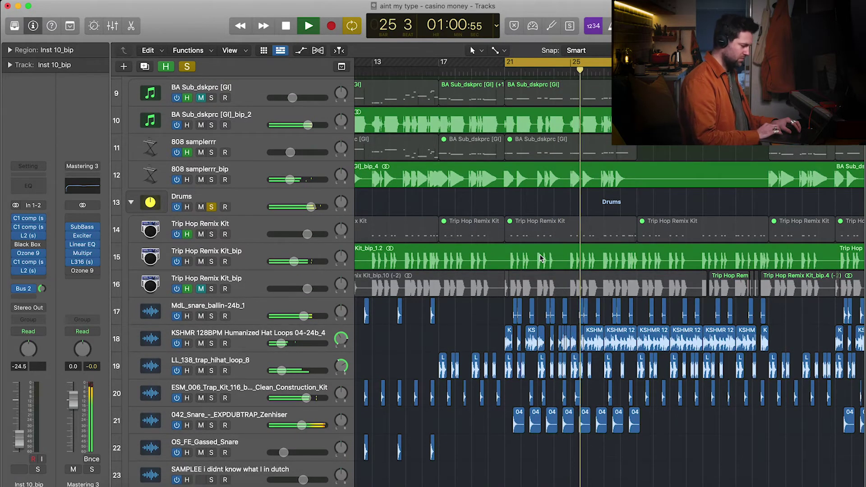
{"action": "scroll", "coordinate": [541, 258], "scroll_direction": "down", "scroll_amount": 2}
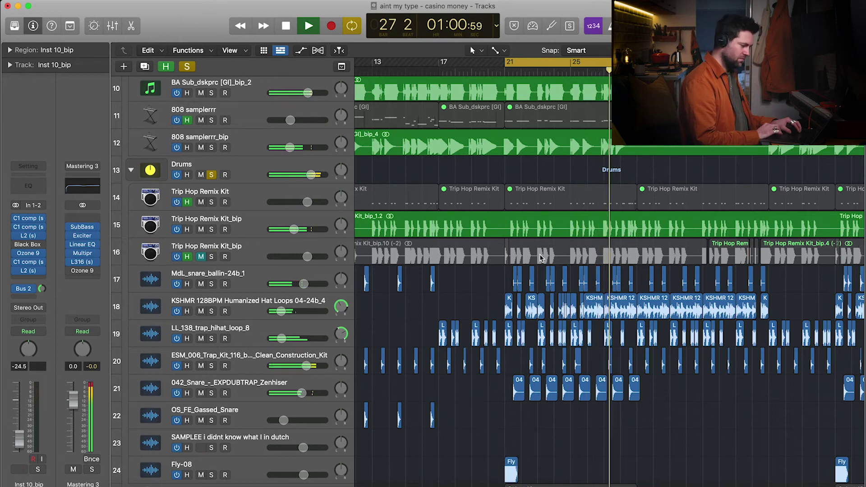
{"action": "scroll", "coordinate": [540, 257], "scroll_direction": "up", "scroll_amount": 4}
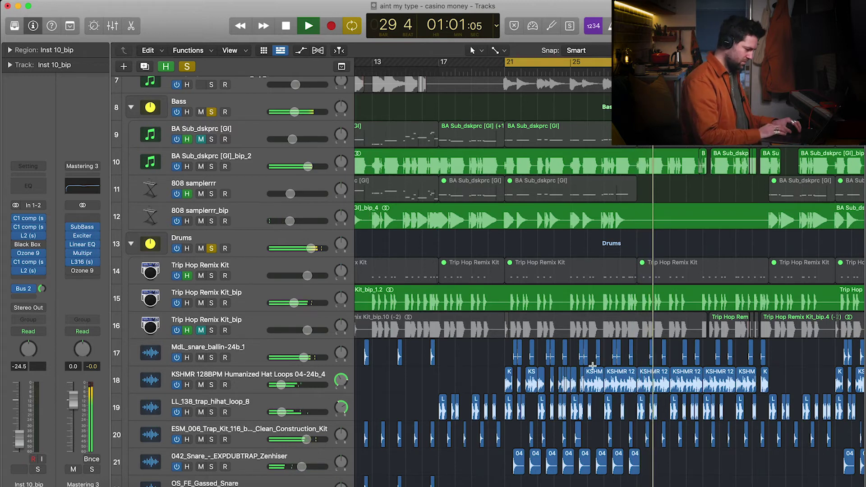
{"action": "key", "text": "space"}
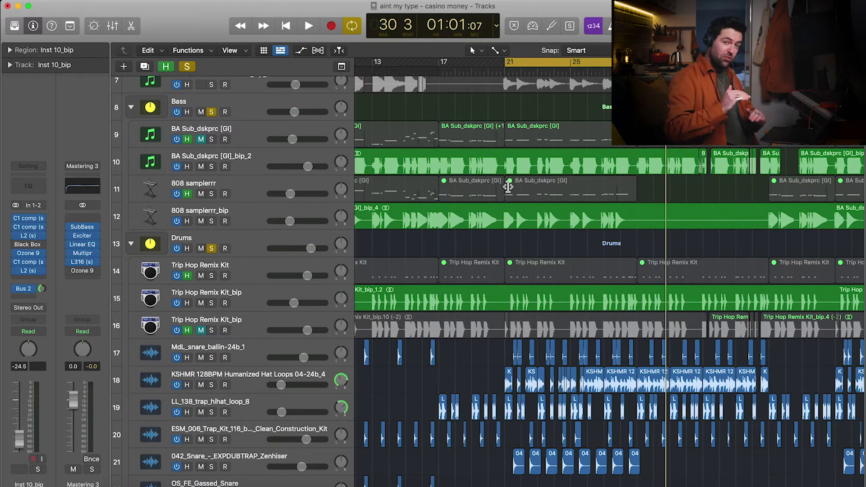
Solo the BA Sub_dskprc [GI]_bip_2 track and select the 808 samplerrr_bip track.
{"action": "left_click", "coordinate": [210, 167]}
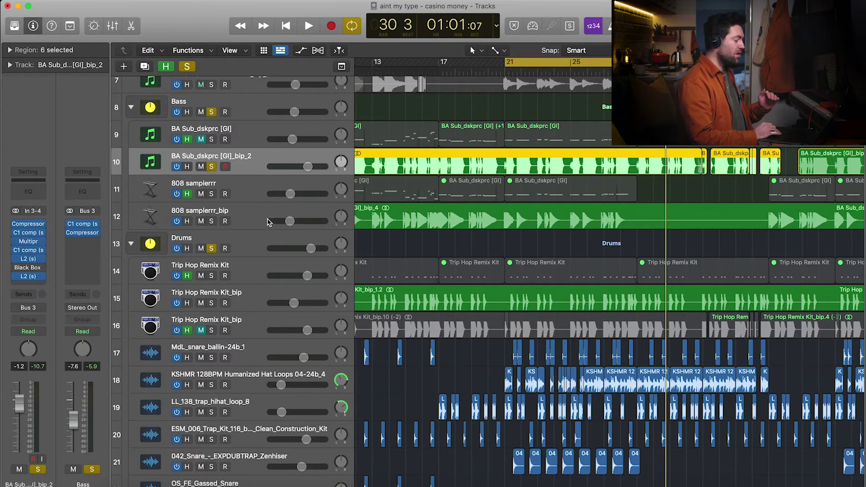
{"action": "left_click", "coordinate": [251, 221]}
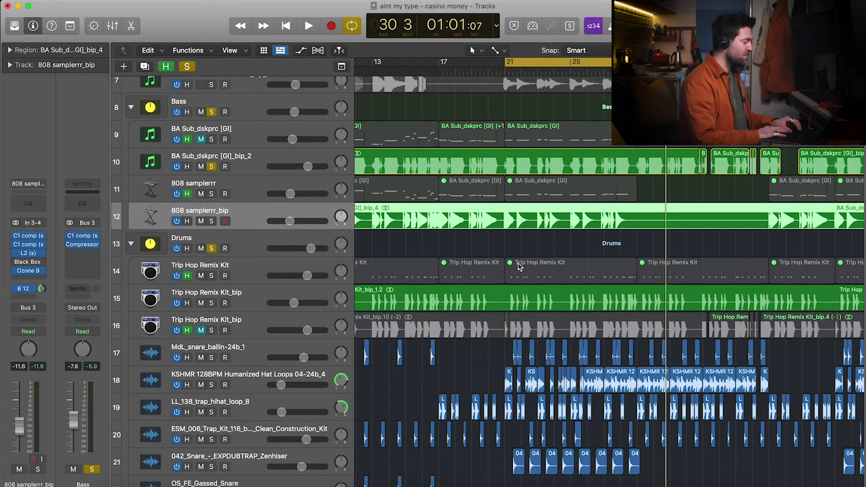
Isolate the Ain't My Type track in place of the earlier solos, play it, stop playback and clear its solo.
{"action": "scroll", "coordinate": [242, 455], "scroll_direction": "down", "scroll_amount": 15}
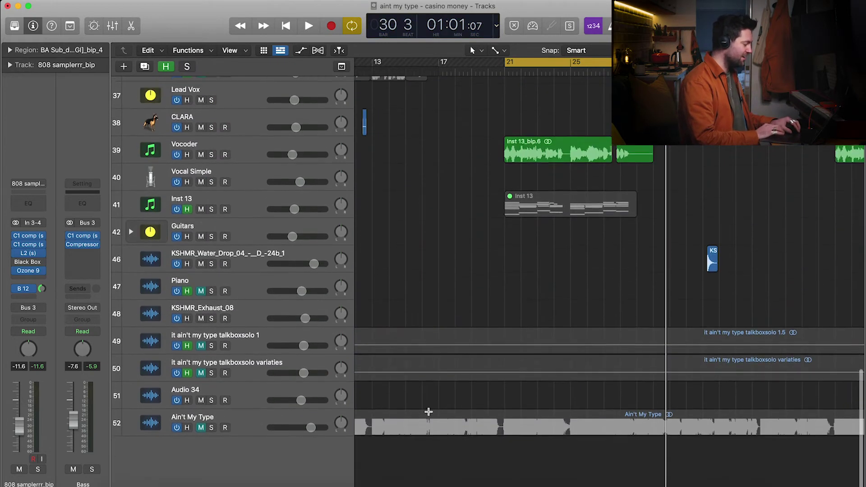
{"action": "left_click", "coordinate": [211, 431]}
{"action": "key", "text": "space"}
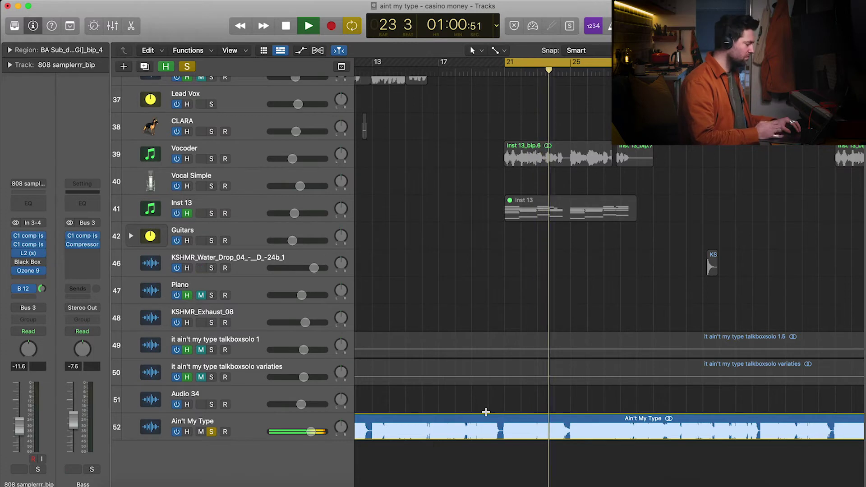
{"action": "key", "text": "space"}
{"action": "left_click", "coordinate": [212, 432]}
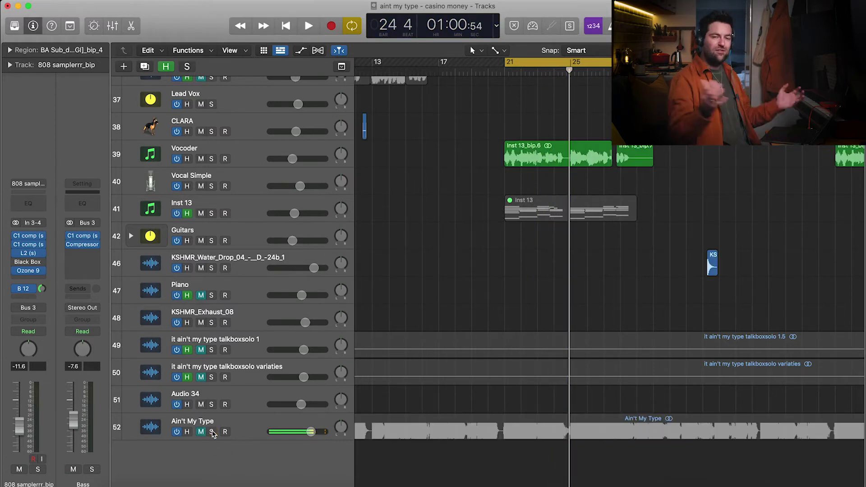
Look over the vocal tracks and the Abbey Smooth, H-Verb, H-Verb Long and H-Delay effect tracks.
{"action": "scroll", "coordinate": [457, 337], "scroll_direction": "up", "scroll_amount": 10}
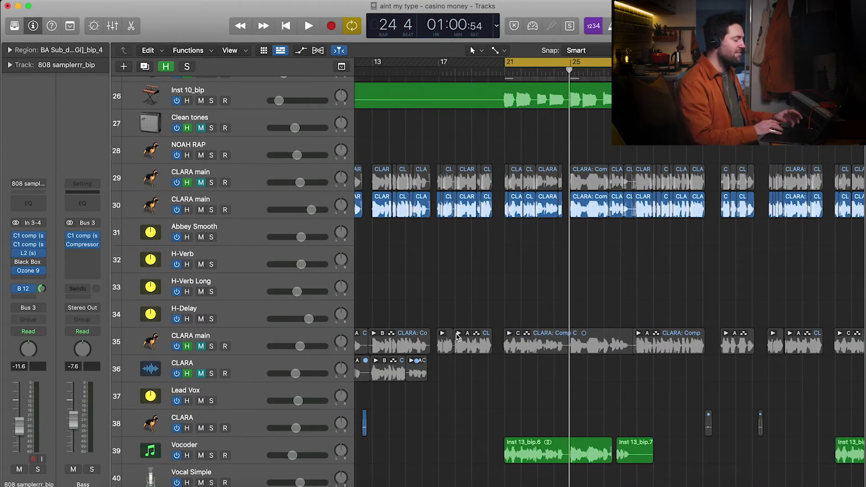
{"action": "scroll", "coordinate": [456, 336], "scroll_direction": "up", "scroll_amount": 6}
{"action": "scroll", "coordinate": [458, 338], "scroll_direction": "down", "scroll_amount": 4}
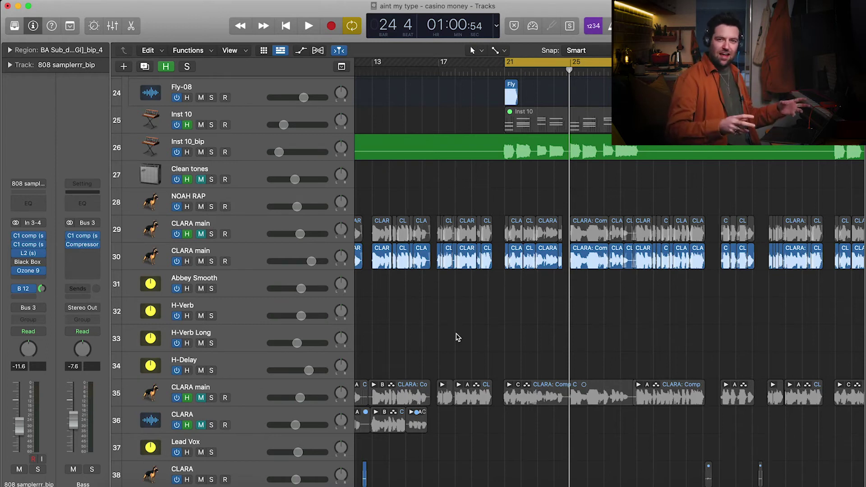
{"action": "scroll", "coordinate": [458, 337], "scroll_direction": "down", "scroll_amount": 3}
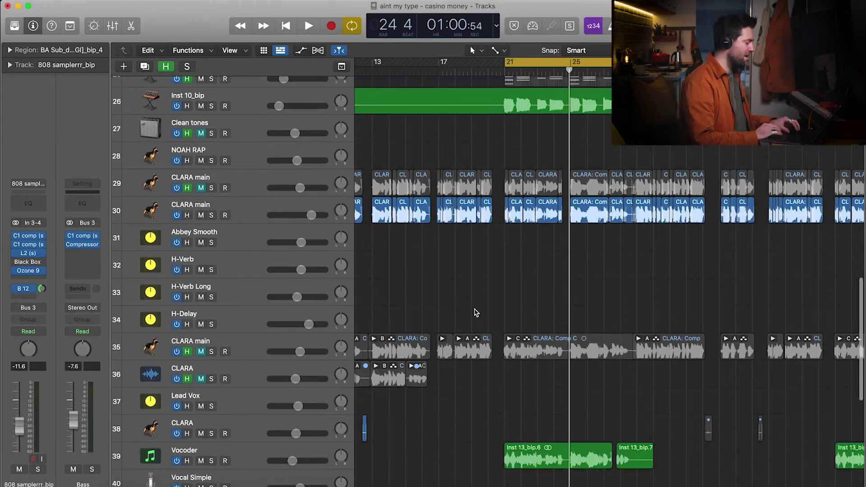
{"action": "scroll", "coordinate": [473, 311], "scroll_direction": "up", "scroll_amount": 10}
Show the tracks inside the Guitars stack and play the section after Marker 4 from bar 56.
{"action": "scroll", "coordinate": [475, 312], "scroll_direction": "down", "scroll_amount": 8}
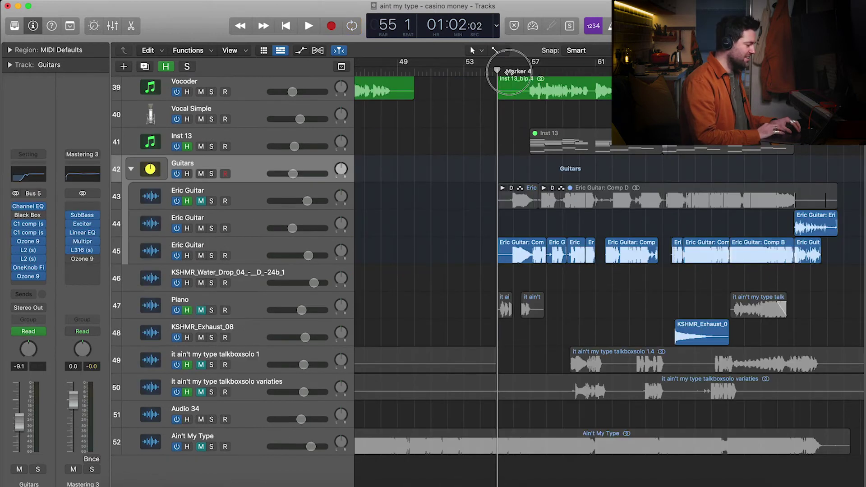
{"action": "scroll", "coordinate": [502, 179], "scroll_direction": "up", "scroll_amount": 3}
{"action": "scroll", "coordinate": [502, 179], "scroll_direction": "down", "scroll_amount": 3}
{"action": "scroll", "coordinate": [502, 179], "scroll_direction": "up", "scroll_amount": 3}
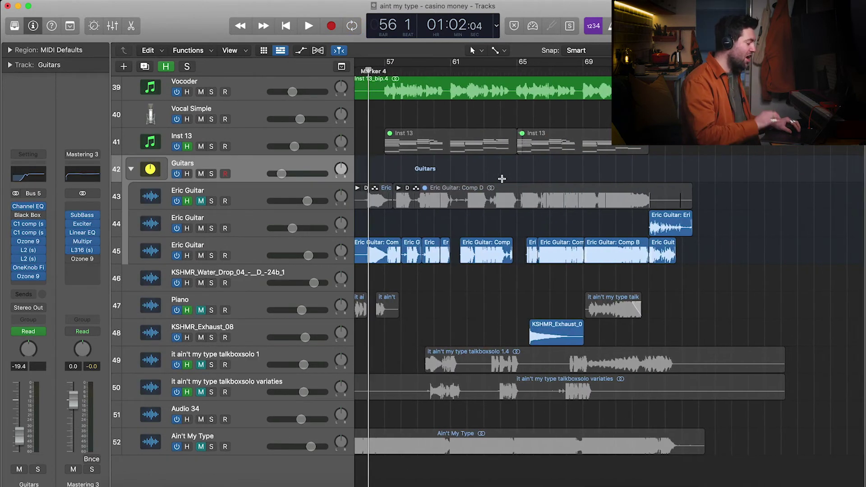
{"action": "scroll", "coordinate": [502, 179], "scroll_direction": "down", "scroll_amount": 3}
{"action": "key", "text": "space"}
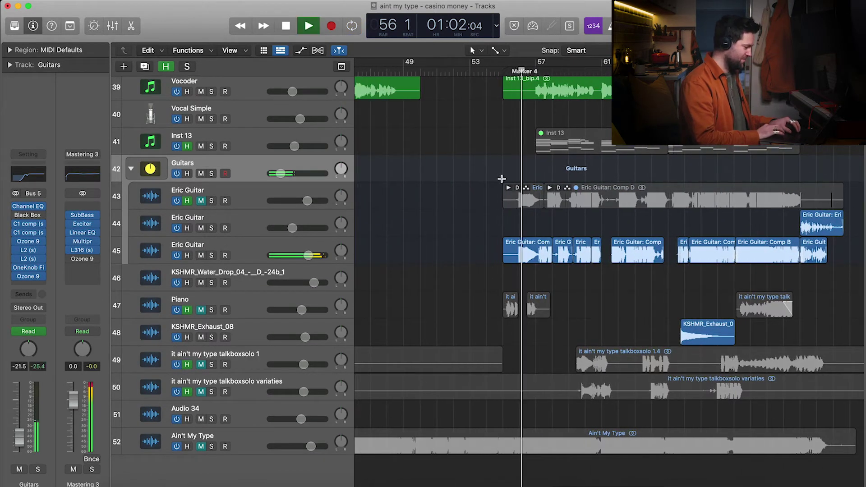
Solo guitar track 45 and play it from bar 56, comparing the sound with the Guitars stack's OneKnob plug-in bypassed and active.
{"action": "left_click", "coordinate": [231, 252]}
{"action": "left_click", "coordinate": [211, 256]}
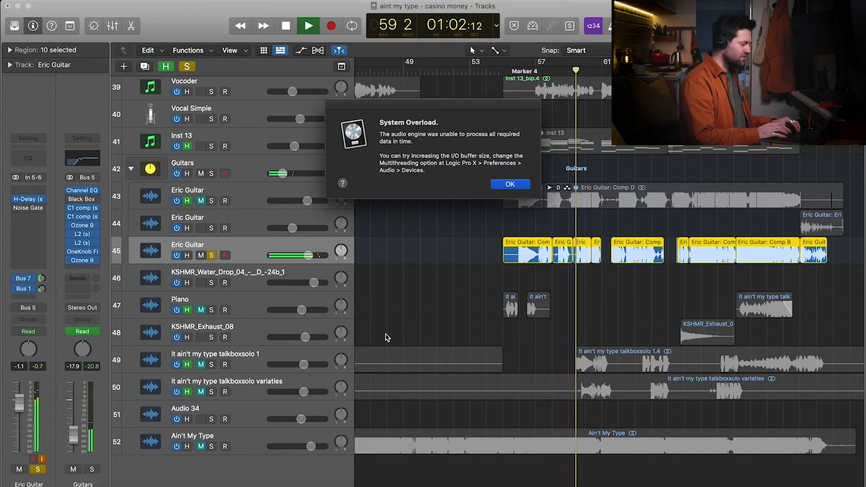
{"action": "key", "text": "Return"}
{"action": "left_click", "coordinate": [514, 71]}
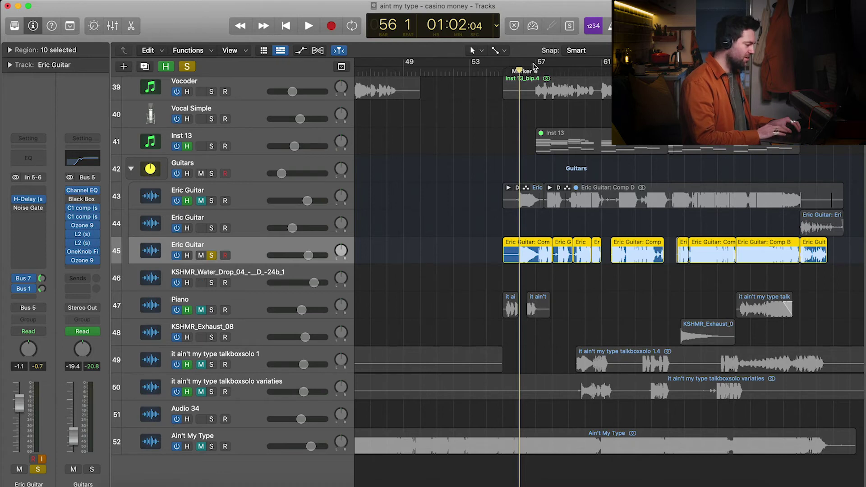
{"action": "key", "text": "space"}
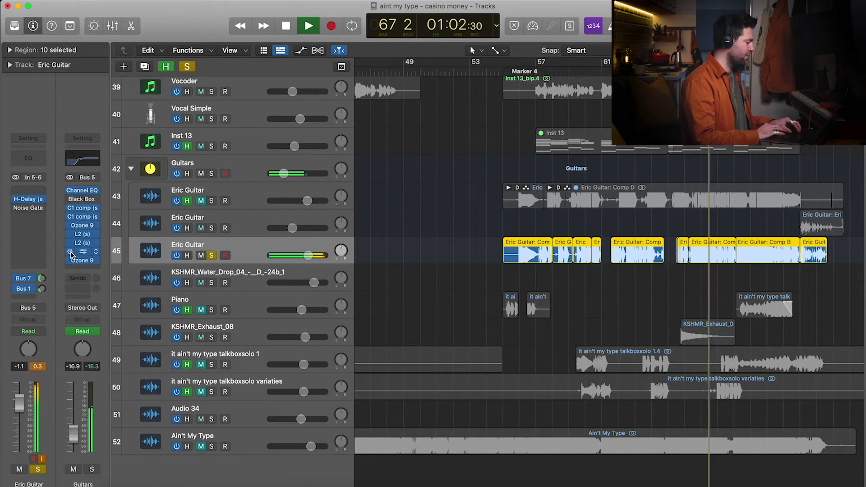
{"action": "mouse_move", "coordinate": [70, 255]}
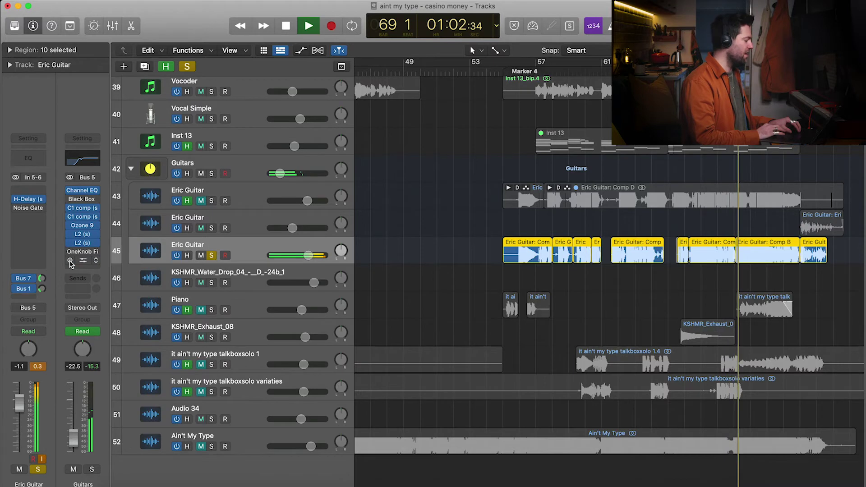
{"action": "key", "text": "space"}
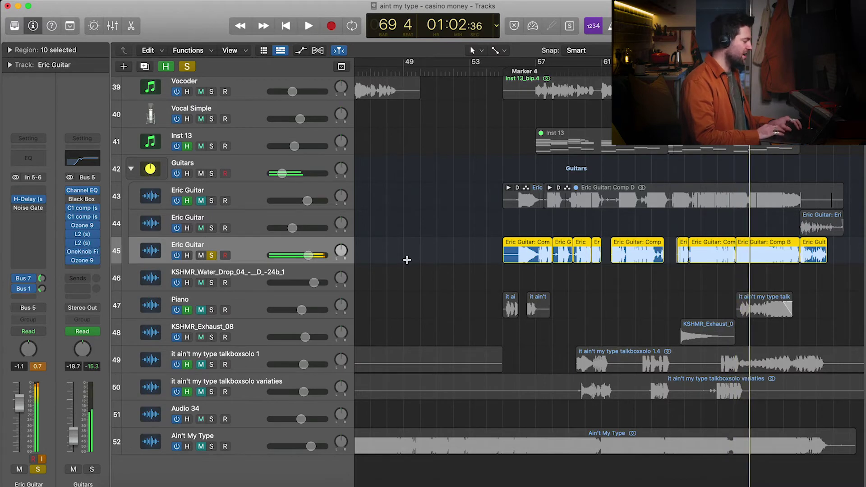
Clear the guitar solo and play the guitars within the full mix from bar 56, stopping at bar 69.
{"action": "left_click", "coordinate": [186, 69]}
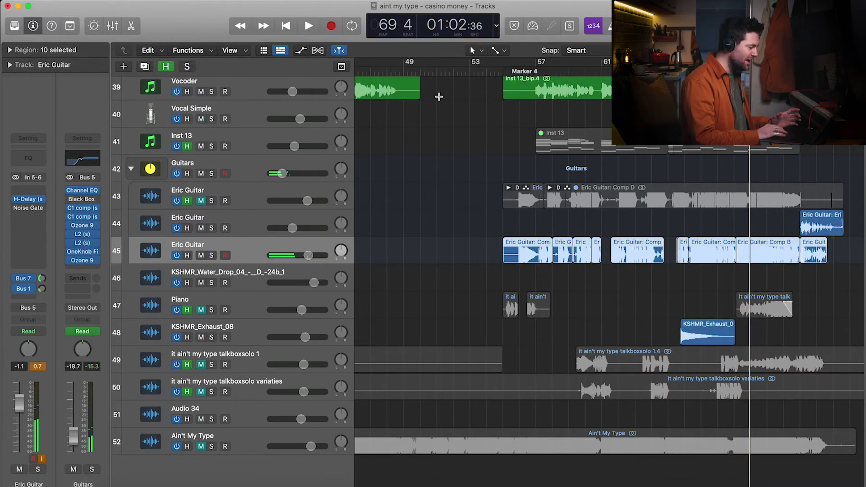
{"action": "left_click", "coordinate": [520, 70]}
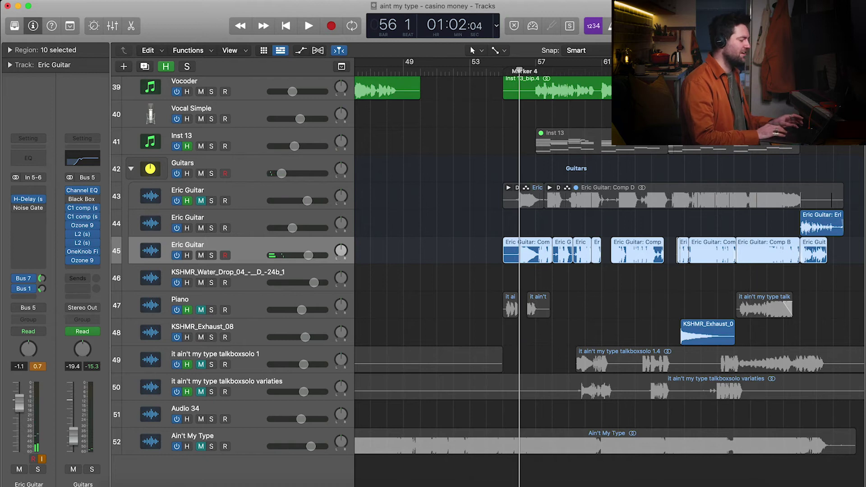
{"action": "key", "text": "space"}
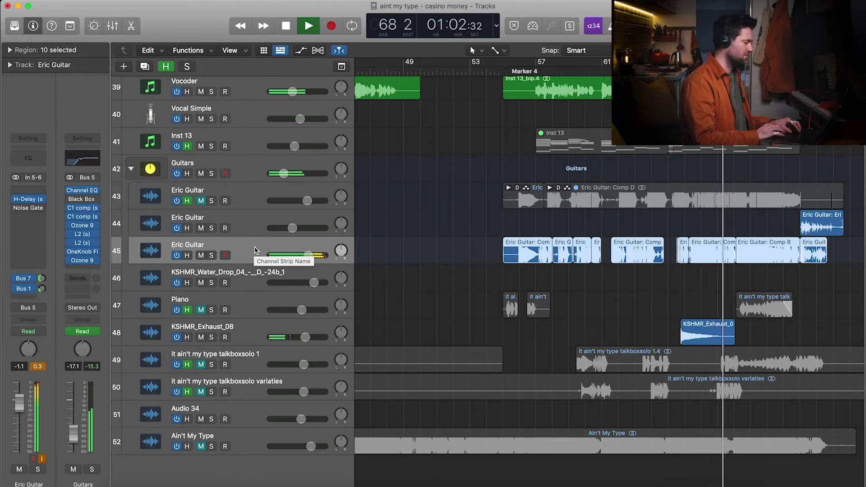
{"action": "key", "text": "space"}
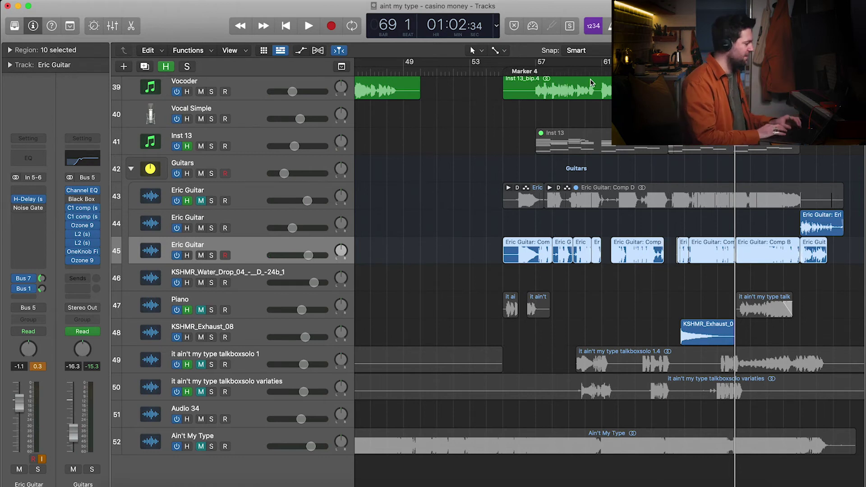
Return the playhead to bar 55 at Marker 4 and view the guitar tracks.
{"action": "scroll", "coordinate": [563, 117], "scroll_direction": "left", "scroll_amount": 2}
{"action": "scroll", "coordinate": [563, 117], "scroll_direction": "up", "scroll_amount": 1}
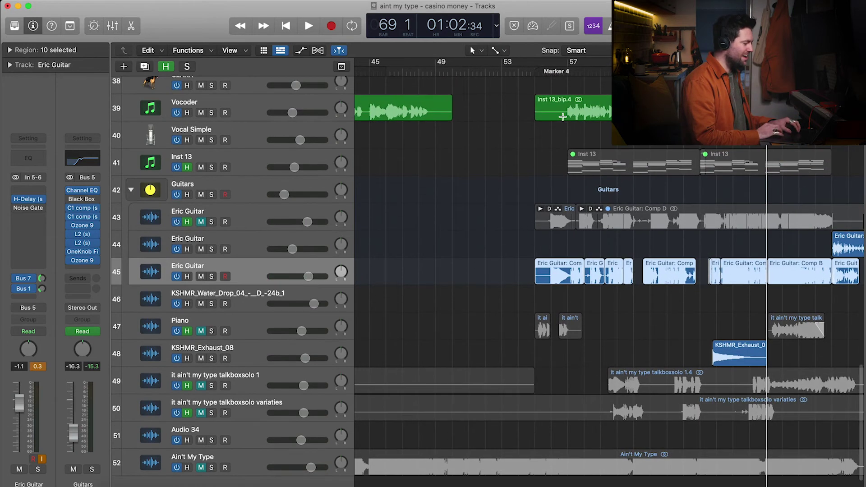
{"action": "left_click", "coordinate": [565, 75]}
{"action": "scroll", "coordinate": [517, 232], "scroll_direction": "down", "scroll_amount": 2}
{"action": "scroll", "coordinate": [518, 232], "scroll_direction": "right", "scroll_amount": 3}
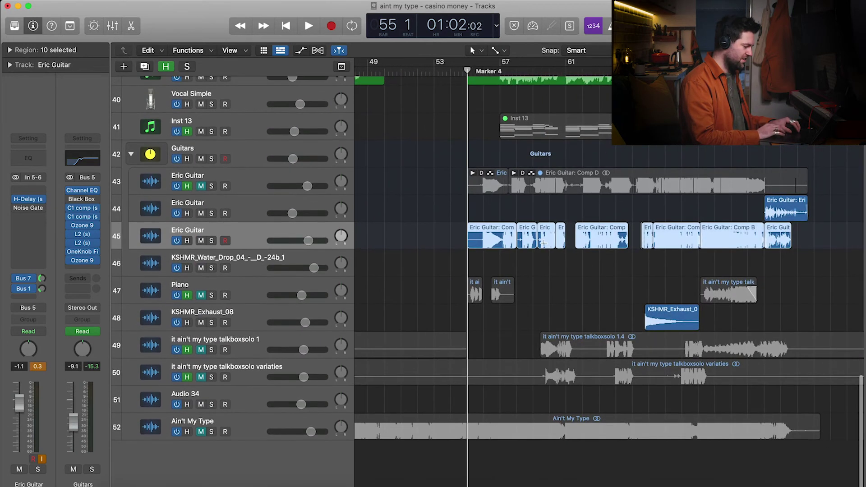
Solo the KSHMR_Water_Drop track, play its sound effect at bar 33 and stop playback.
{"action": "scroll", "coordinate": [591, 336], "scroll_direction": "left", "scroll_amount": 10}
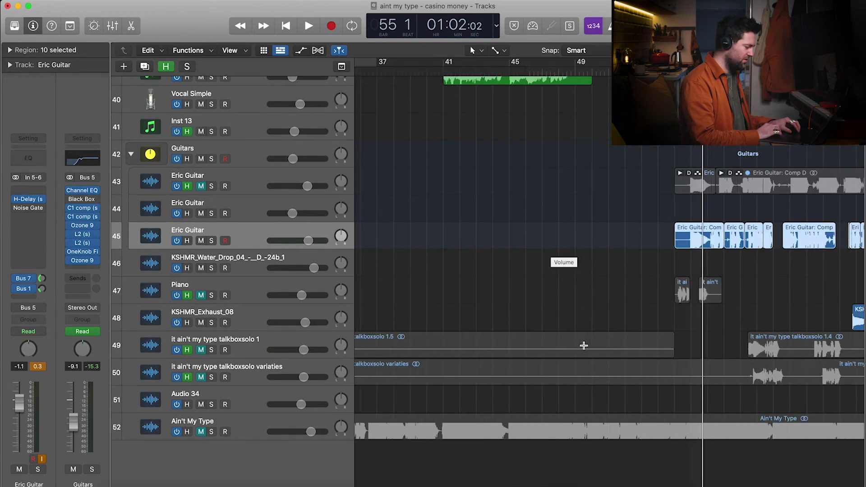
{"action": "scroll", "coordinate": [583, 345], "scroll_direction": "left", "scroll_amount": 2}
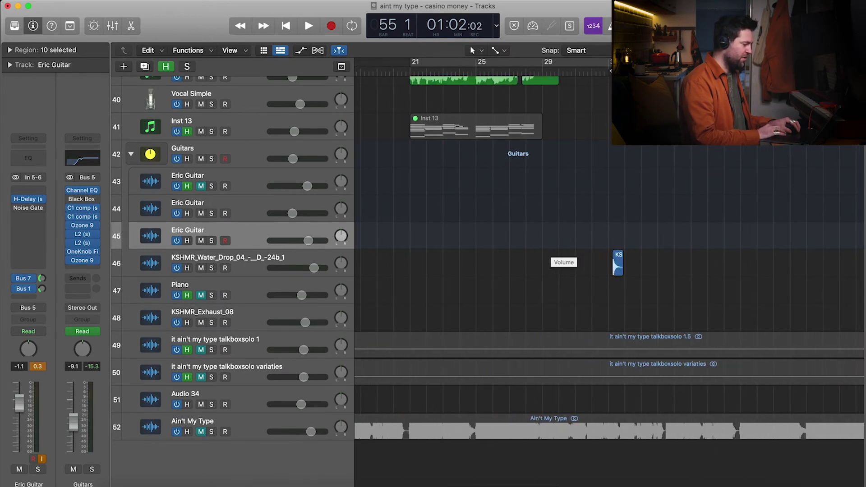
{"action": "key", "text": "shift+space"}
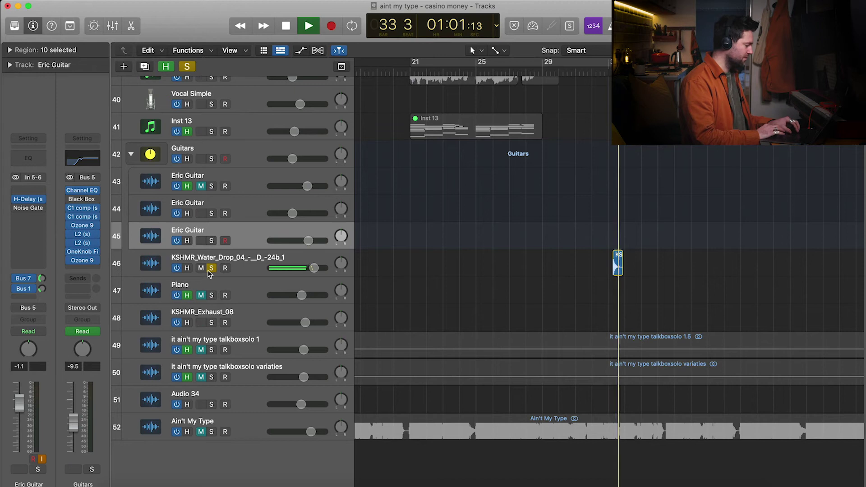
{"action": "key", "text": "space"}
With the water drop solo cleared, play the full mix from bar 31 and view the vocal tracks near the song's start.
{"action": "left_click", "coordinate": [592, 70]}
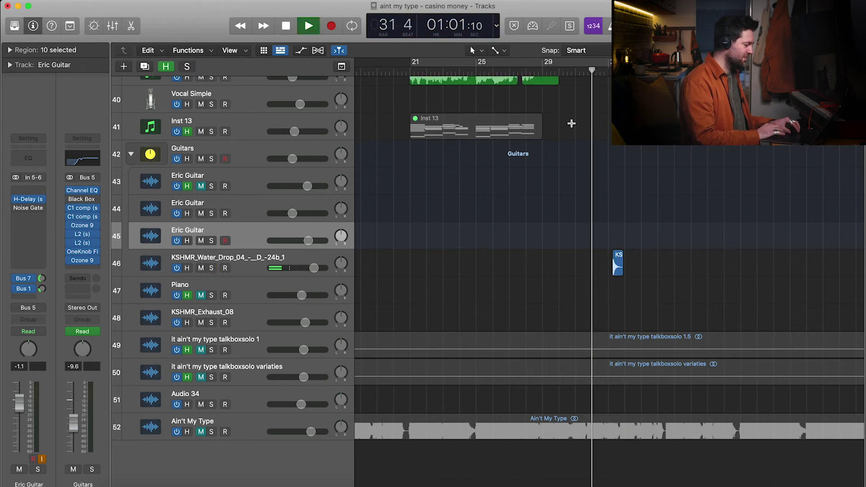
{"action": "scroll", "coordinate": [565, 133], "scroll_direction": "up", "scroll_amount": 8}
{"action": "scroll", "coordinate": [566, 133], "scroll_direction": "left", "scroll_amount": 10}
{"action": "scroll", "coordinate": [565, 132], "scroll_direction": "down", "scroll_amount": 4}
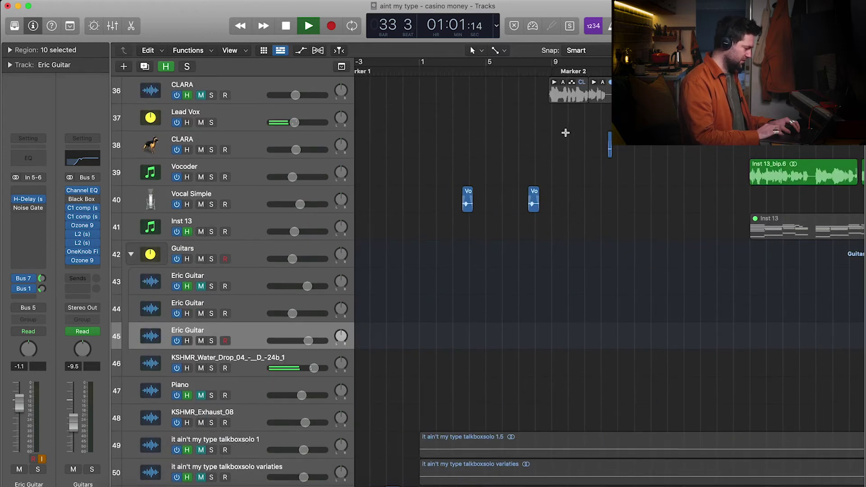
{"action": "scroll", "coordinate": [565, 133], "scroll_direction": "down", "scroll_amount": 1}
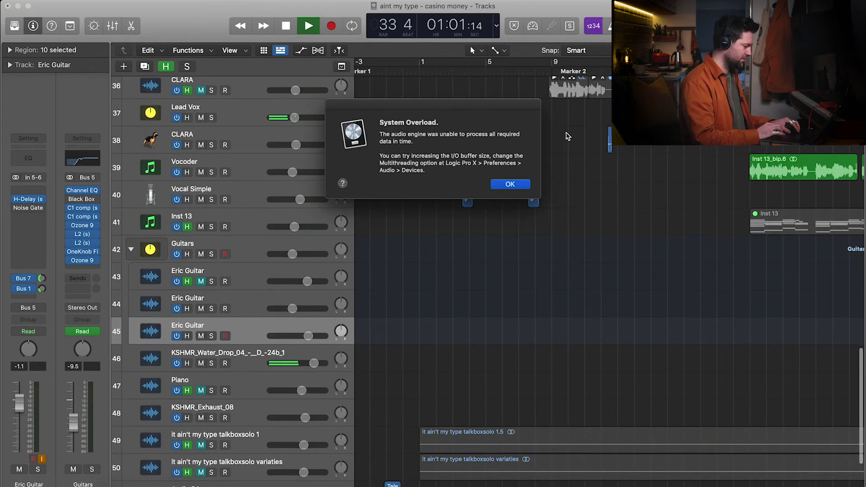
Dismiss the overload alert and place the playhead at bar 9, Marker 2, with the main vocal tracks in view.
{"action": "left_click", "coordinate": [459, 73]}
{"action": "scroll", "coordinate": [422, 161], "scroll_direction": "up", "scroll_amount": 10}
{"action": "scroll", "coordinate": [422, 161], "scroll_direction": "up", "scroll_amount": 2}
{"action": "left_click", "coordinate": [569, 71]}
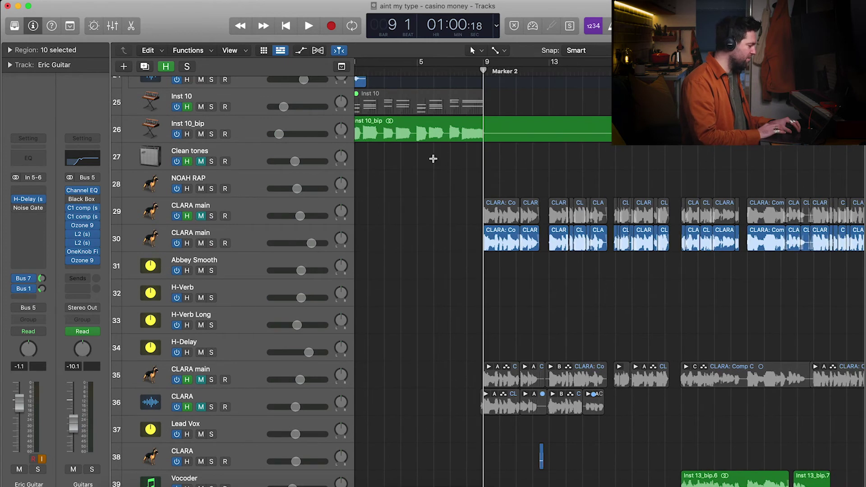
Solo the unmuted main vocal on track 30 and play it from bar 9.
{"action": "left_click", "coordinate": [211, 244]}
{"action": "left_click", "coordinate": [228, 233]}
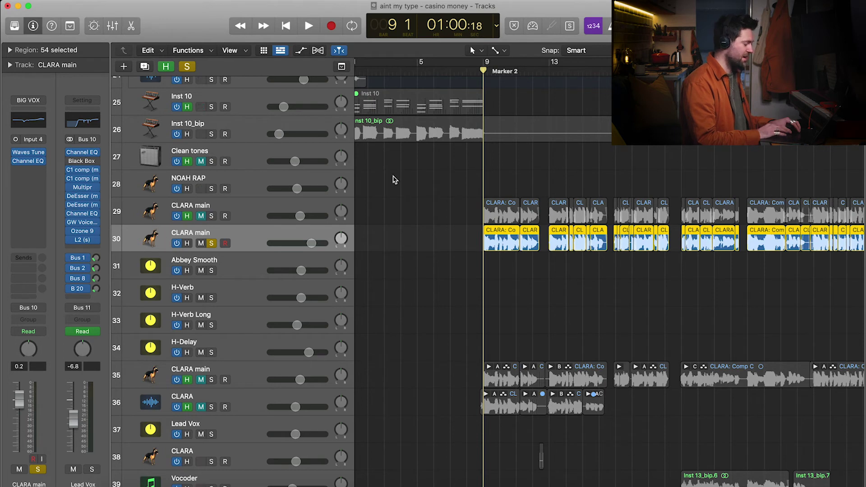
{"action": "key", "text": "space"}
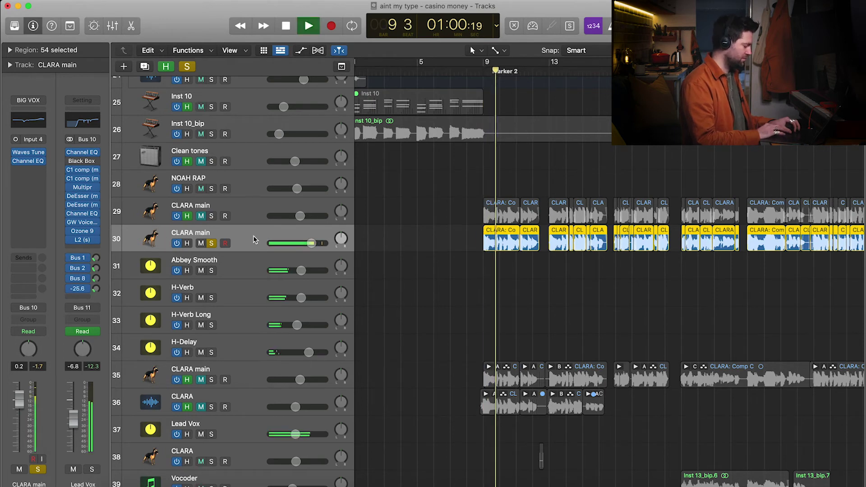
Open the mixer, stop playback and examine the effect chains and sends of the lead vocal, reverb and delay channels.
{"action": "key", "text": "x"}
{"action": "scroll", "coordinate": [509, 304], "scroll_direction": "right", "scroll_amount": 5}
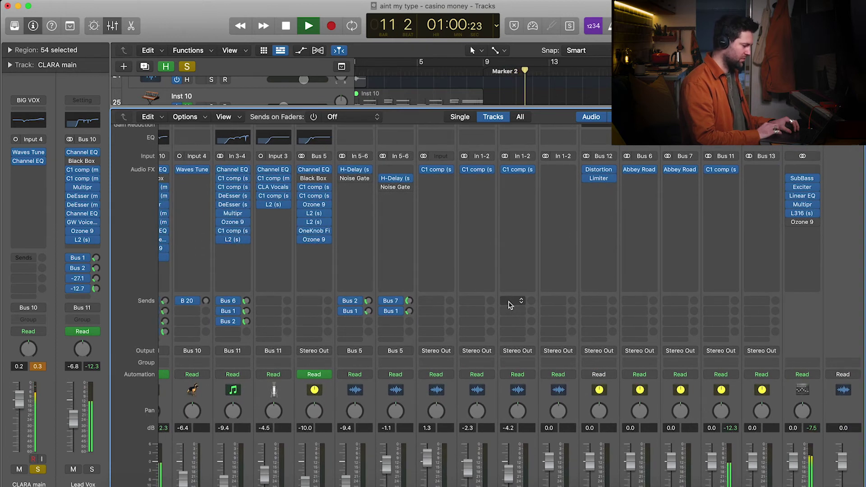
{"action": "scroll", "coordinate": [509, 305], "scroll_direction": "left", "scroll_amount": 3}
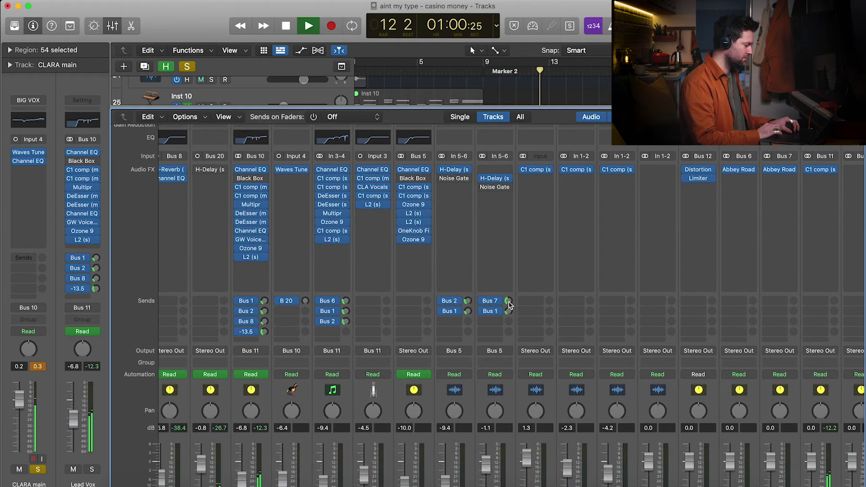
{"action": "scroll", "coordinate": [510, 305], "scroll_direction": "right", "scroll_amount": 3}
{"action": "key", "text": "space"}
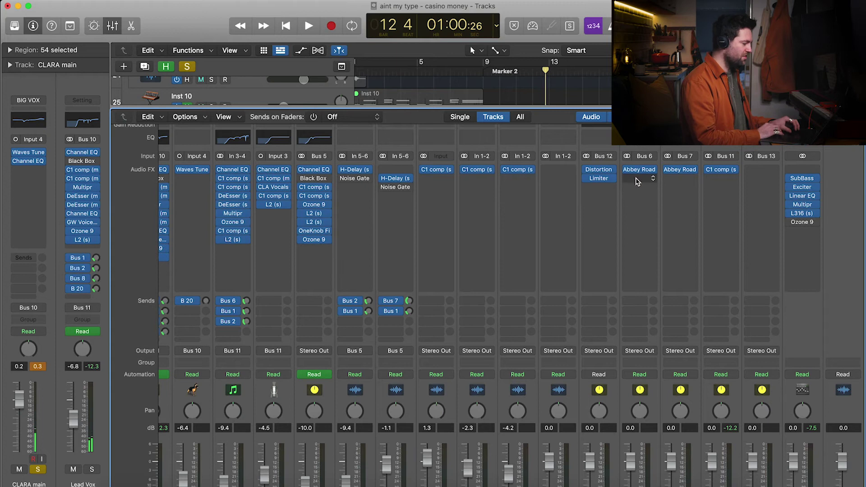
{"action": "scroll", "coordinate": [638, 182], "scroll_direction": "left", "scroll_amount": 9}
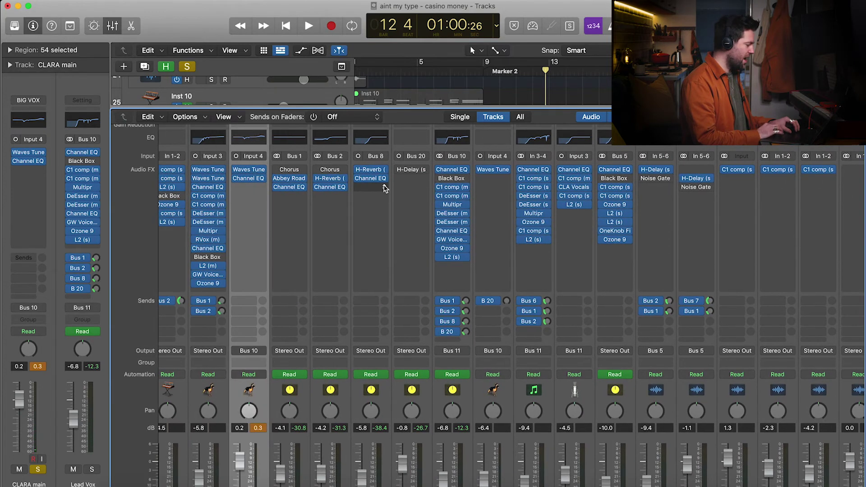
{"action": "left_click_drag", "start_coordinate": [330, 183], "coordinate": [330, 179]}
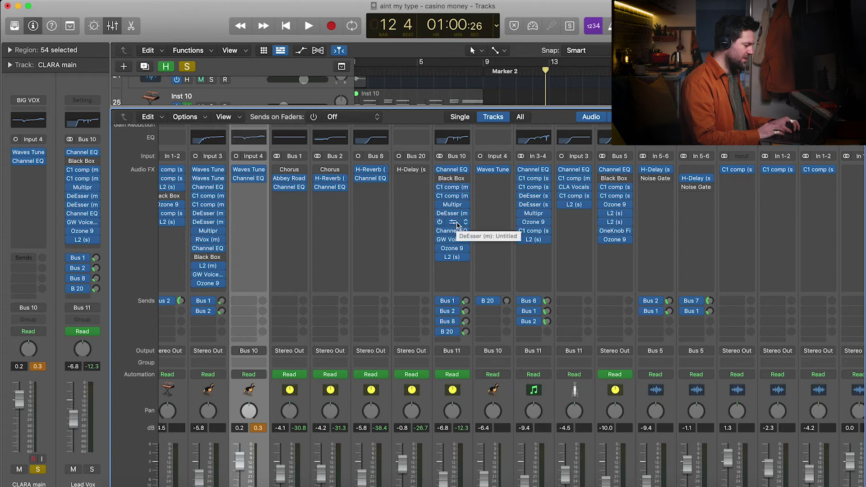
Close the mixer, replay the soloed main vocal from bar 9 with its reverb and delay tracks in view, and stop playback.
{"action": "key", "text": "x"}
{"action": "key", "text": "shift+Return"}
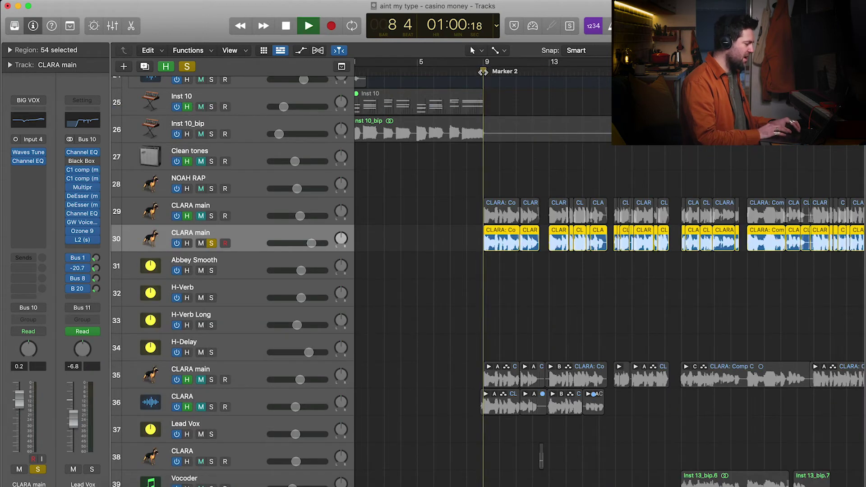
{"action": "scroll", "coordinate": [247, 243], "scroll_direction": "down", "scroll_amount": 2}
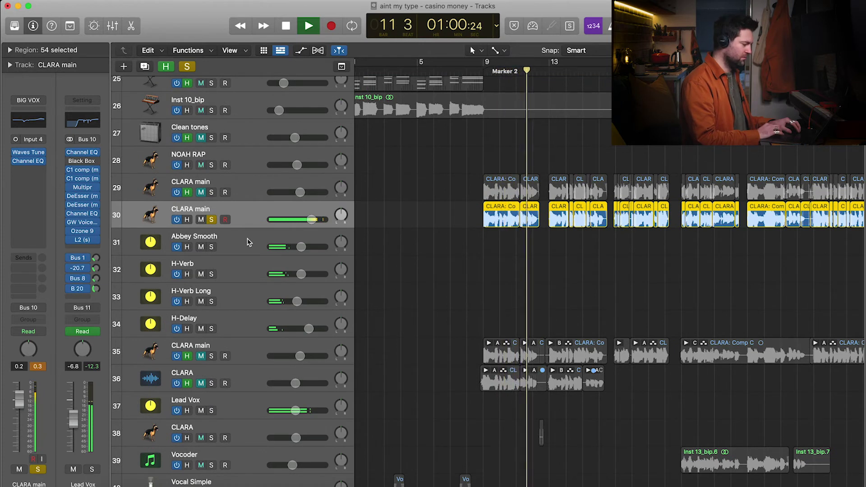
{"action": "key", "text": "space"}
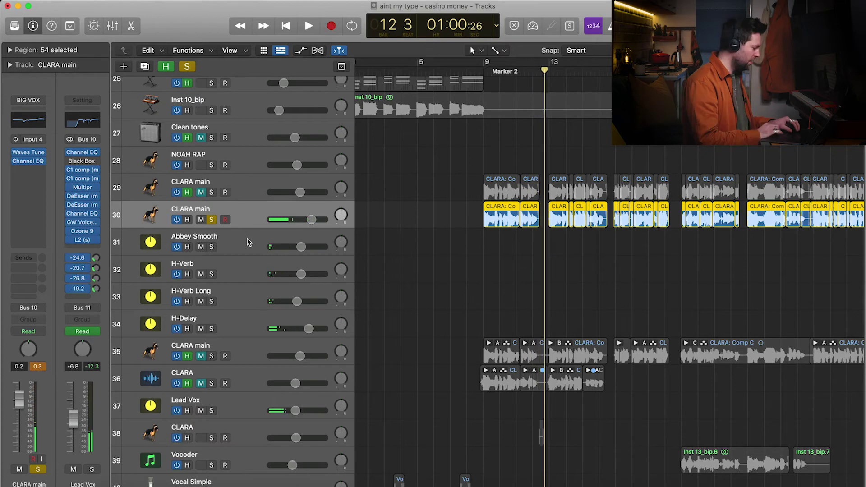
{"action": "scroll", "coordinate": [247, 243], "scroll_direction": "down", "scroll_amount": 2}
{"action": "scroll", "coordinate": [469, 279], "scroll_direction": "down", "scroll_amount": 1}
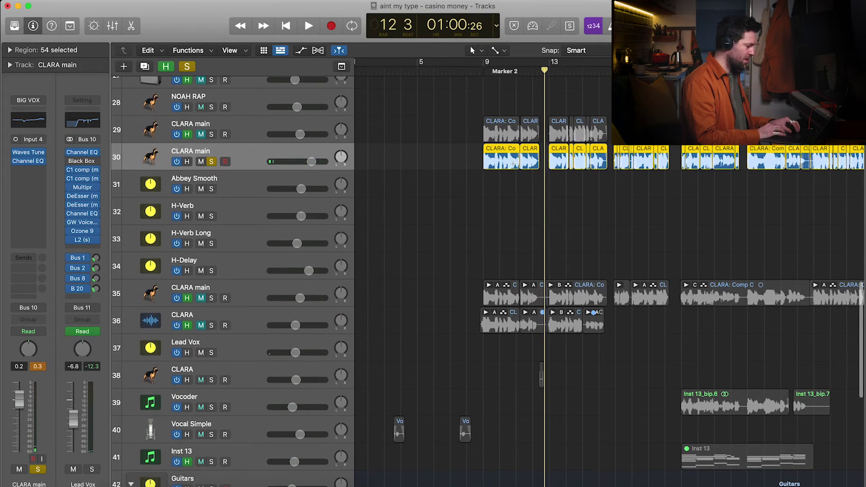
{"action": "key", "text": "space"}
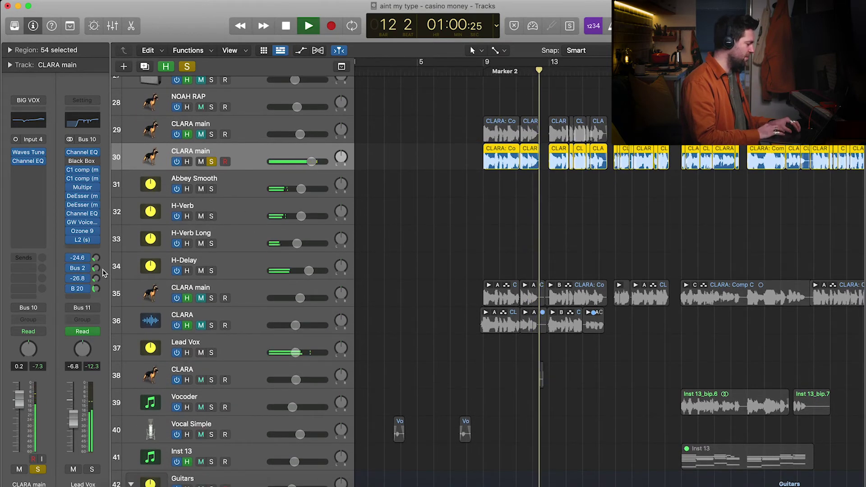
{"action": "key", "text": "space"}
Select the Abbey Smooth track, show track automation and play the soloed vocal from bar 20 through the reverb mute automation.
{"action": "left_click", "coordinate": [261, 191]}
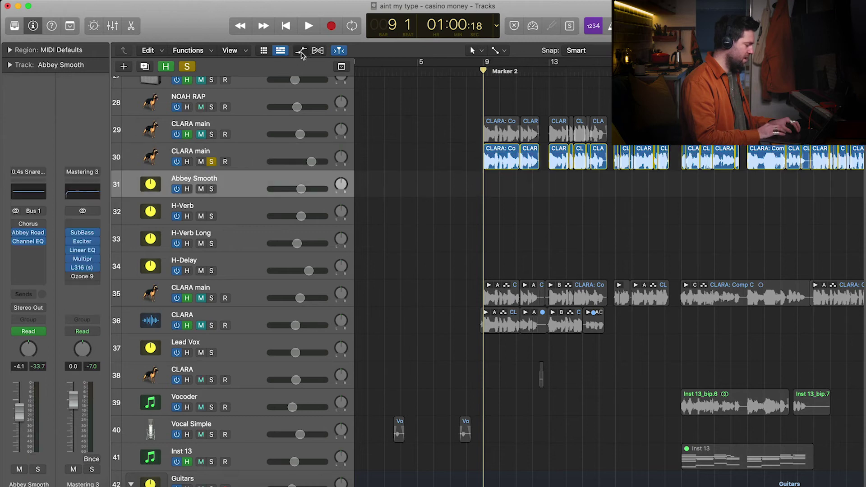
{"action": "left_click", "coordinate": [301, 51]}
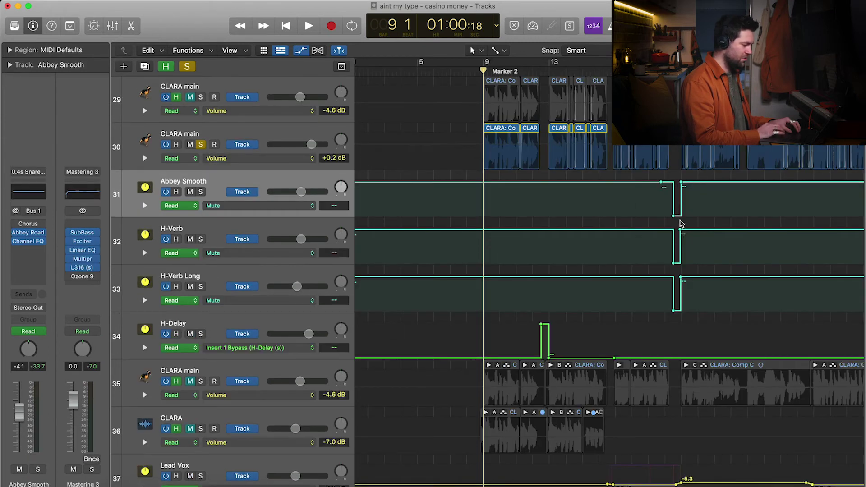
{"action": "key", "text": "alt+period"}
{"action": "key", "text": "space"}
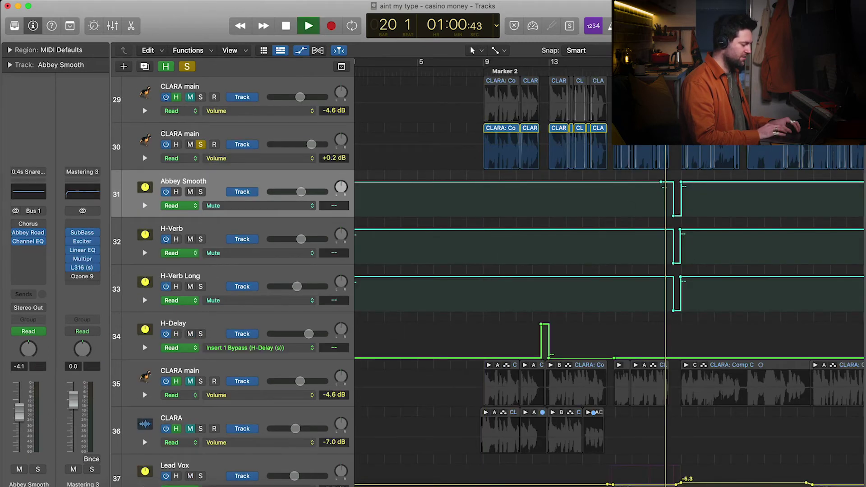
{"action": "key", "text": "space"}
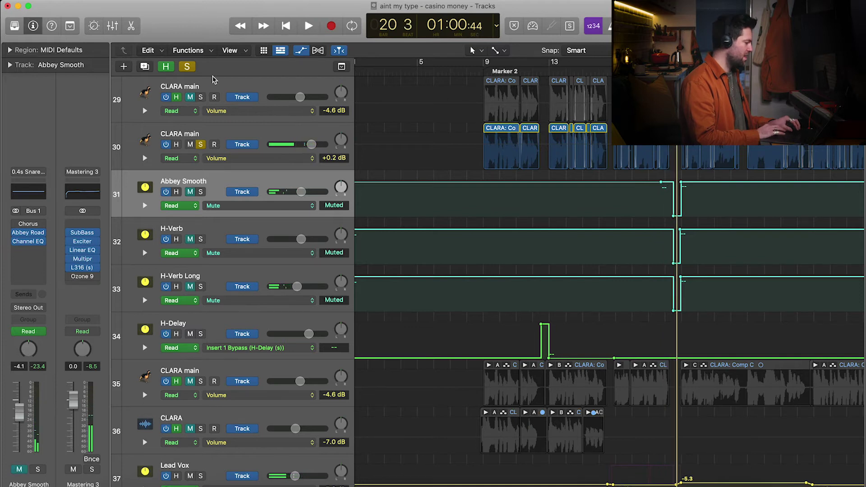
Clear the vocal solo and play the reverb mute moment at bar 20 in the full mix.
{"action": "key", "text": "alt+period"}
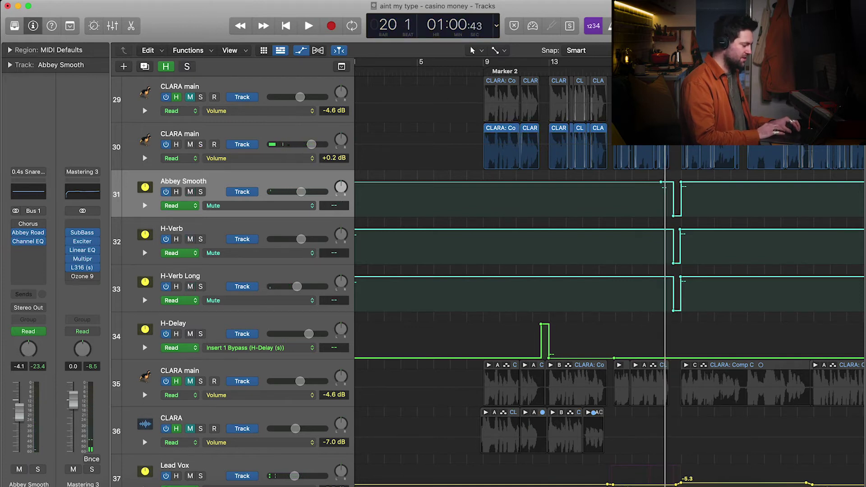
{"action": "key", "text": "space"}
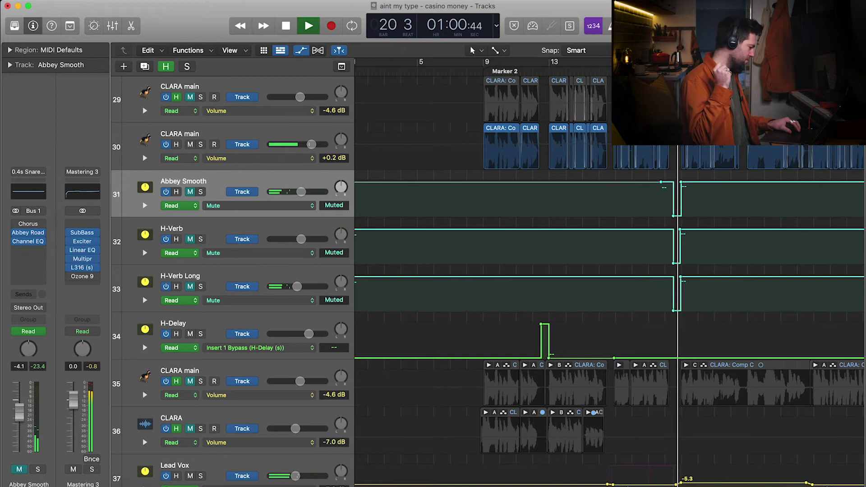
{"action": "key", "text": "space"}
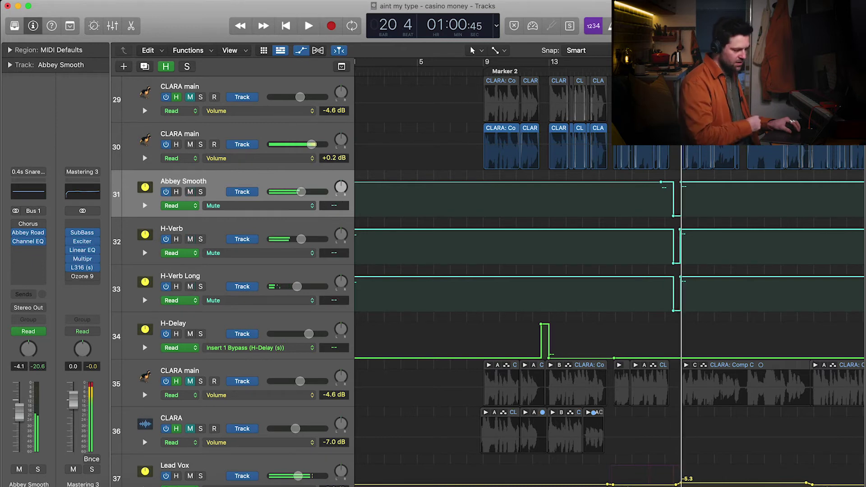
Return the playhead to bar 9 and hide the track automation, with the vocal tracks in view.
{"action": "left_click", "coordinate": [482, 68]}
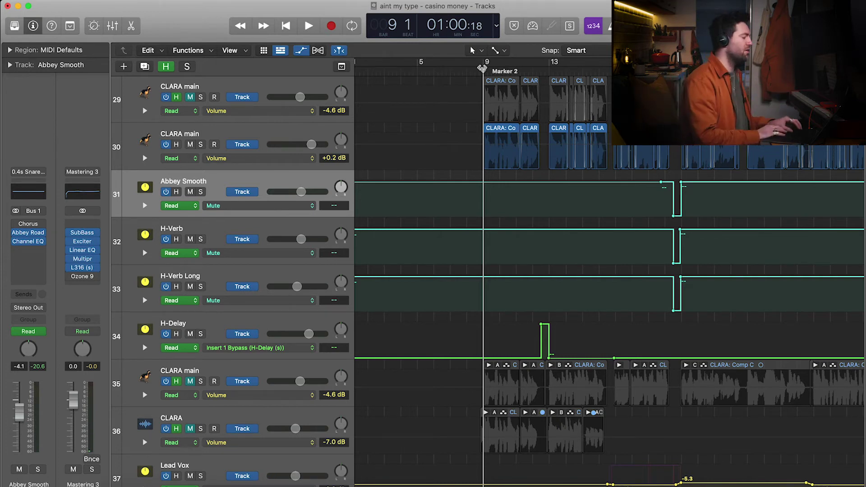
{"action": "key", "text": "a"}
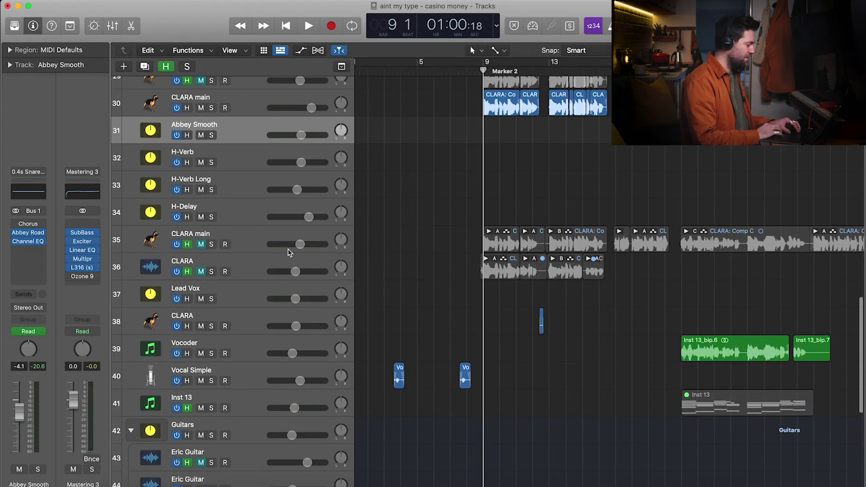
{"action": "scroll", "coordinate": [448, 262], "scroll_direction": "down", "scroll_amount": 3}
{"action": "scroll", "coordinate": [448, 263], "scroll_direction": "up", "scroll_amount": 10}
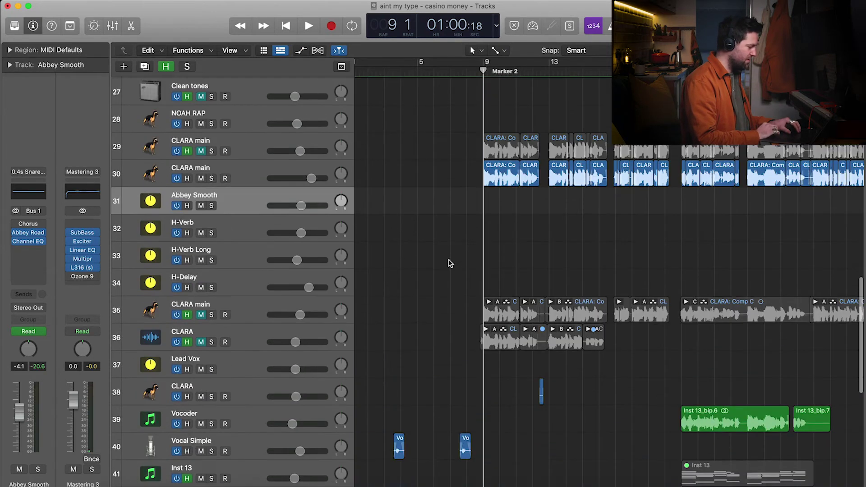
Place the playhead at bar 48, solo the rap vocal on track 28 and play it.
{"action": "scroll", "coordinate": [449, 263], "scroll_direction": "right", "scroll_amount": 15}
{"action": "scroll", "coordinate": [450, 263], "scroll_direction": "right", "scroll_amount": 3}
{"action": "left_click", "coordinate": [450, 263]}
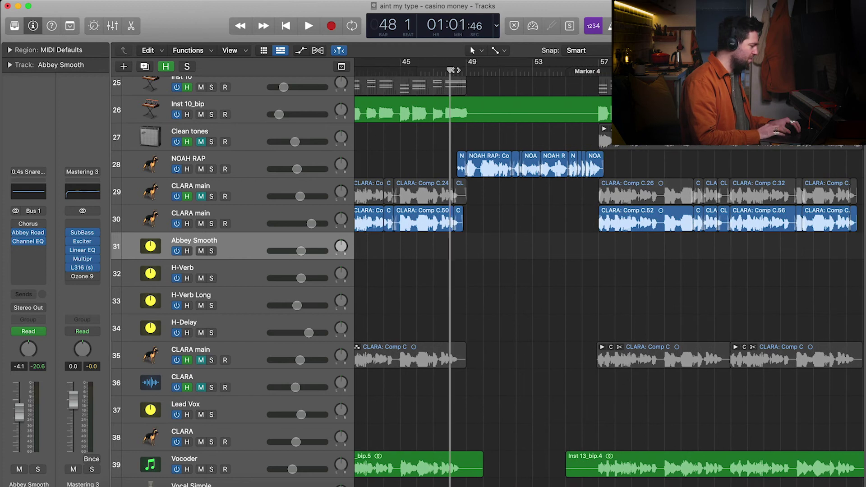
{"action": "left_click", "coordinate": [262, 166]}
{"action": "left_click", "coordinate": [212, 170]}
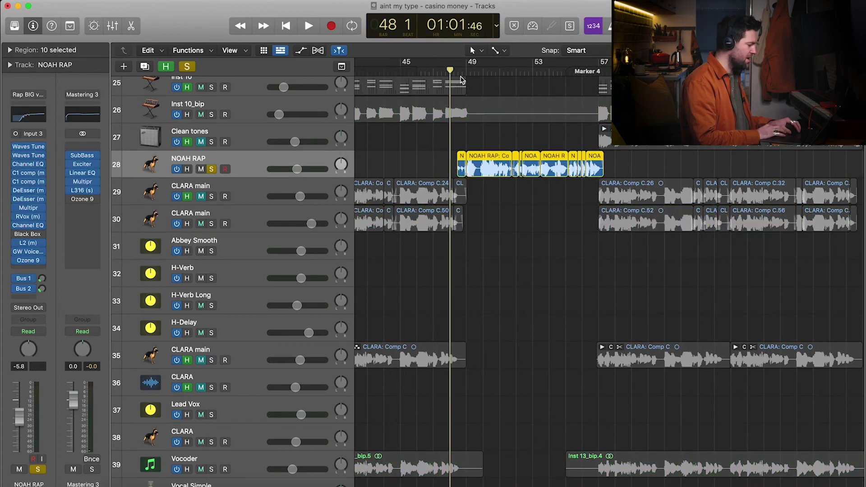
{"action": "key", "text": "space"}
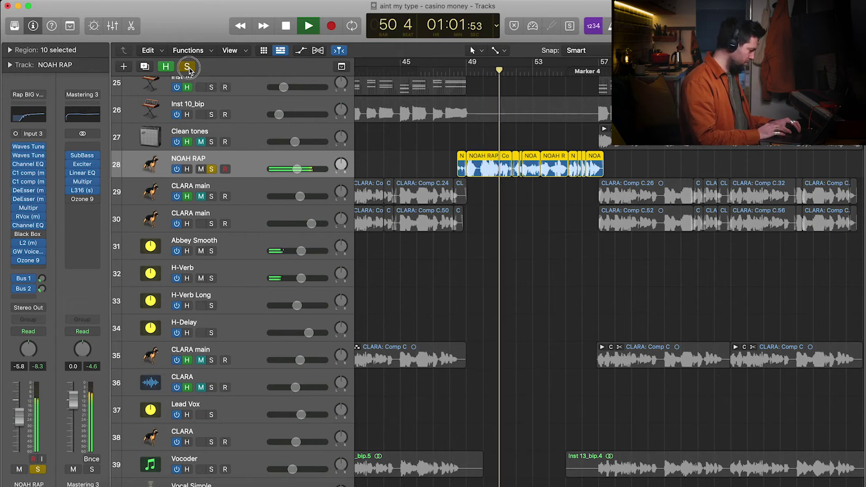
Clear the rap vocal solo, play the section in the full mix while viewing all tracks, and stop at bar 57.
{"action": "left_click", "coordinate": [187, 67]}
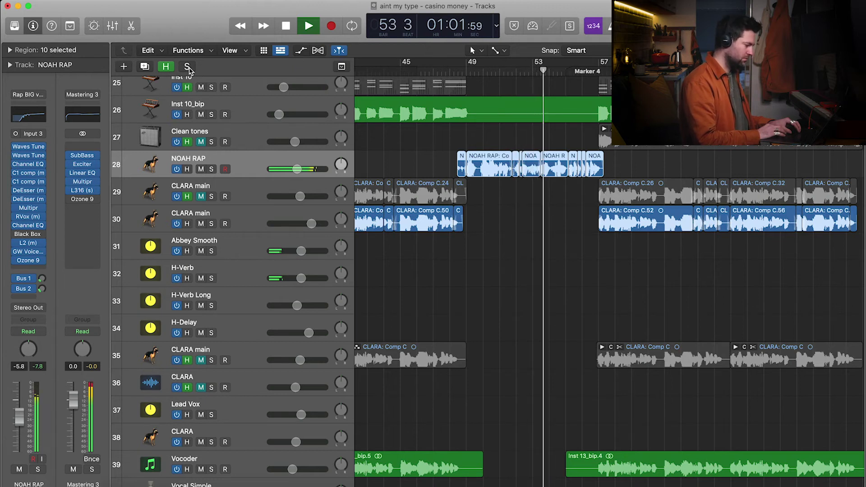
{"action": "scroll", "coordinate": [382, 231], "scroll_direction": "up", "scroll_amount": 4}
{"action": "scroll", "coordinate": [382, 231], "scroll_direction": "up", "scroll_amount": 20}
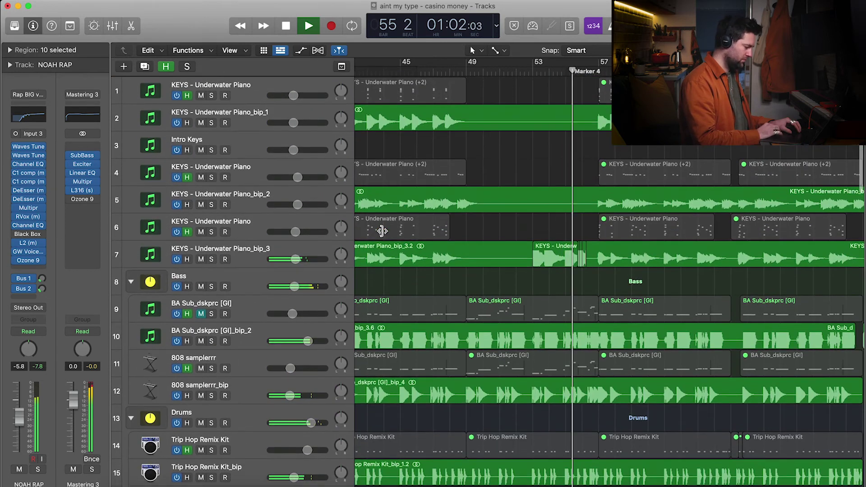
{"action": "scroll", "coordinate": [382, 231], "scroll_direction": "down", "scroll_amount": 17}
{"action": "scroll", "coordinate": [383, 231], "scroll_direction": "down", "scroll_amount": 20}
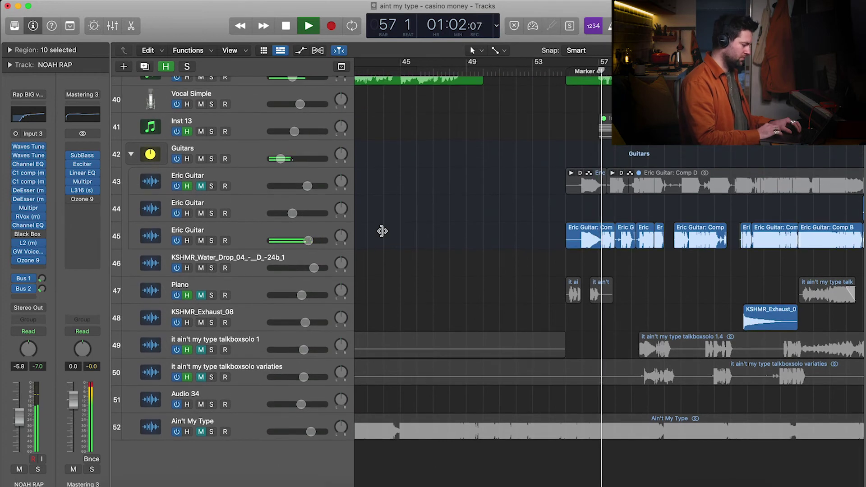
{"action": "scroll", "coordinate": [384, 231], "scroll_direction": "left", "scroll_amount": 3}
{"action": "key", "text": "space"}
Solo the guitar on track 44 and play its closing region from bar 73.
{"action": "scroll", "coordinate": [547, 154], "scroll_direction": "right", "scroll_amount": 10}
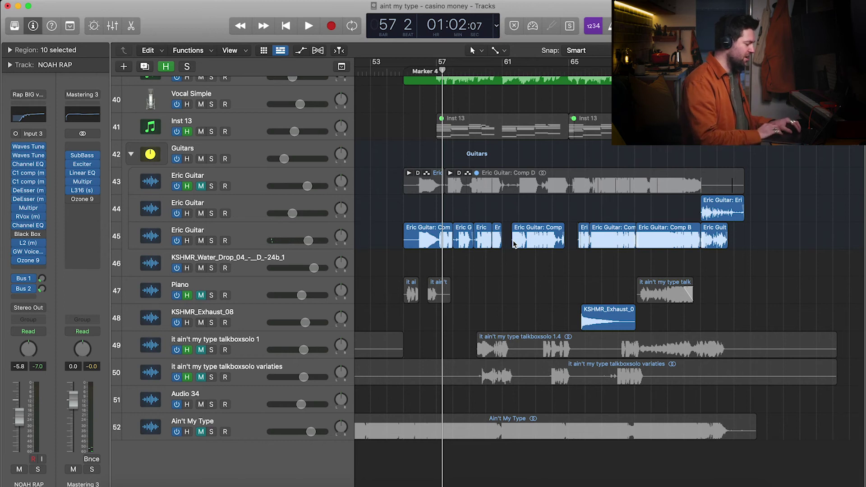
{"action": "scroll", "coordinate": [513, 244], "scroll_direction": "right", "scroll_amount": 3}
{"action": "left_click", "coordinate": [255, 209]}
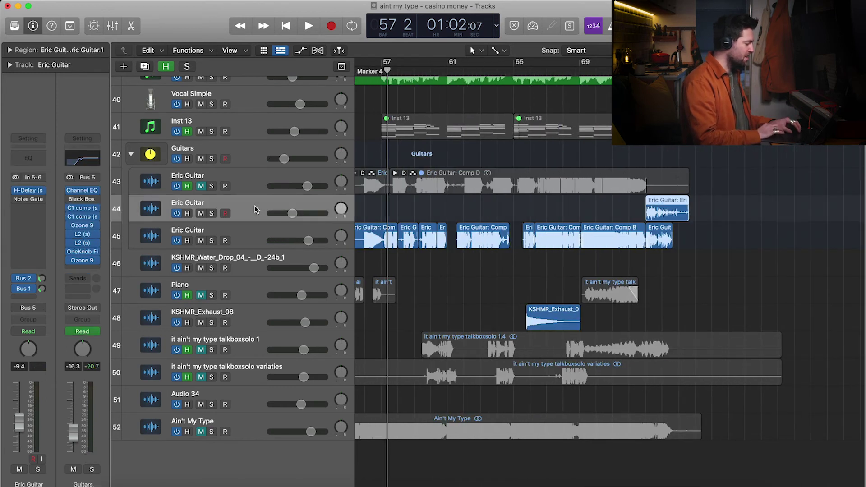
{"action": "left_click", "coordinate": [213, 216]}
{"action": "key", "text": "shift+space"}
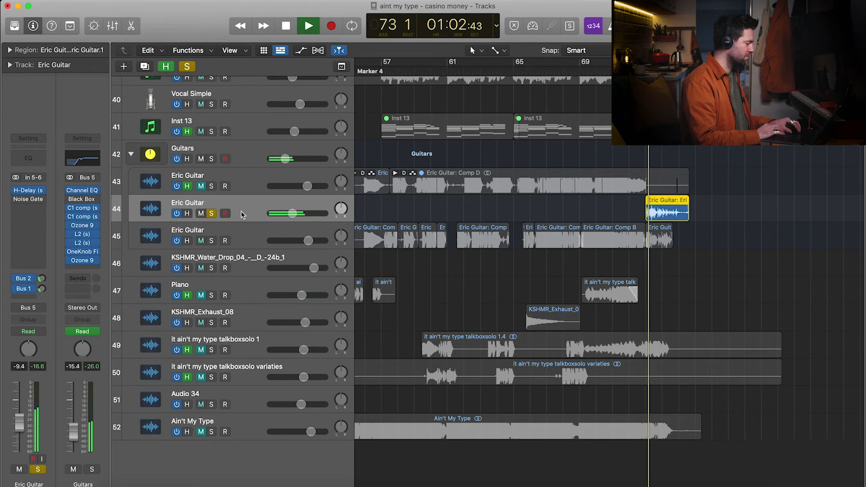
Clear the solo on the track 44 guitar, replay its region in the full mix and stop playback.
{"action": "left_click", "coordinate": [212, 213]}
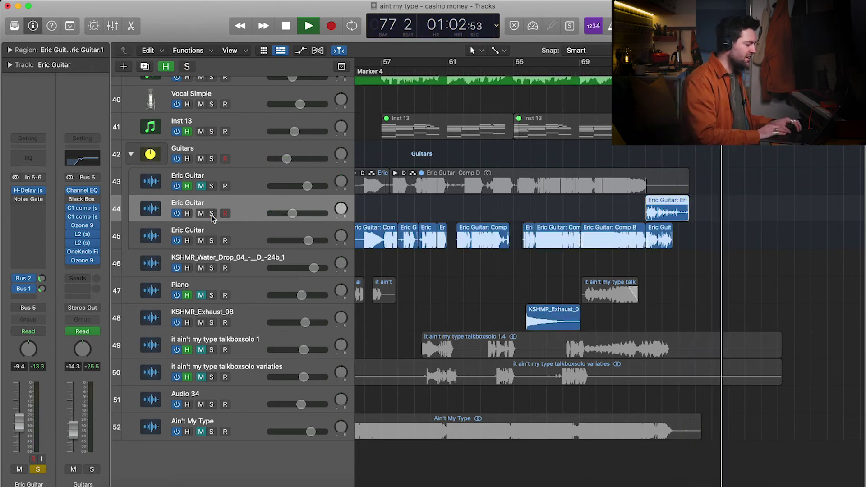
{"action": "key", "text": "space"}
{"action": "key", "text": "shift+space"}
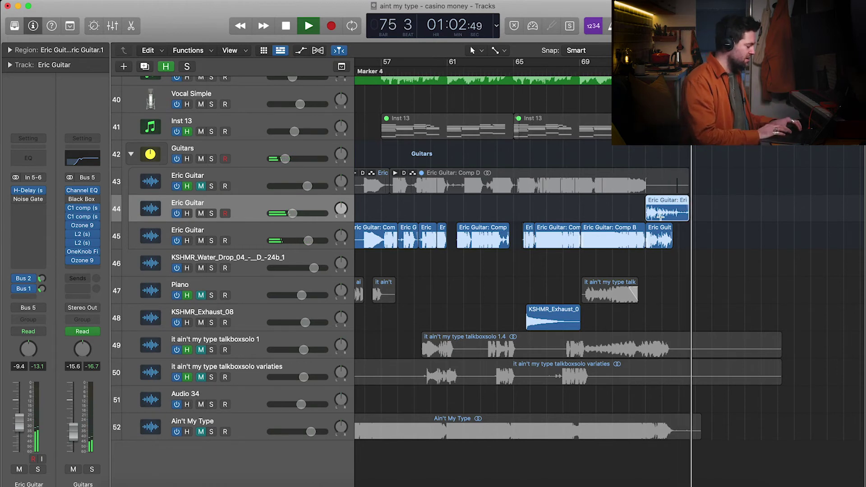
{"action": "key", "text": "space"}
{"action": "scroll", "coordinate": [600, 211], "scroll_direction": "left", "scroll_amount": 5}
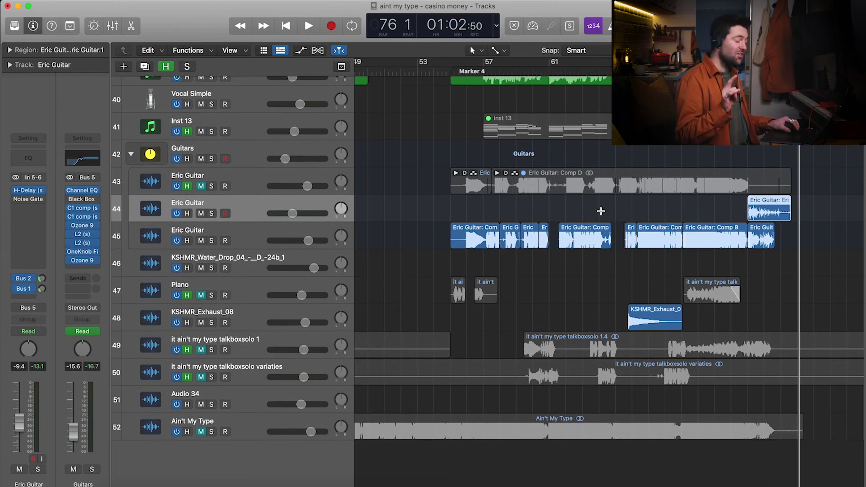
{"action": "scroll", "coordinate": [600, 211], "scroll_direction": "left", "scroll_amount": 20}
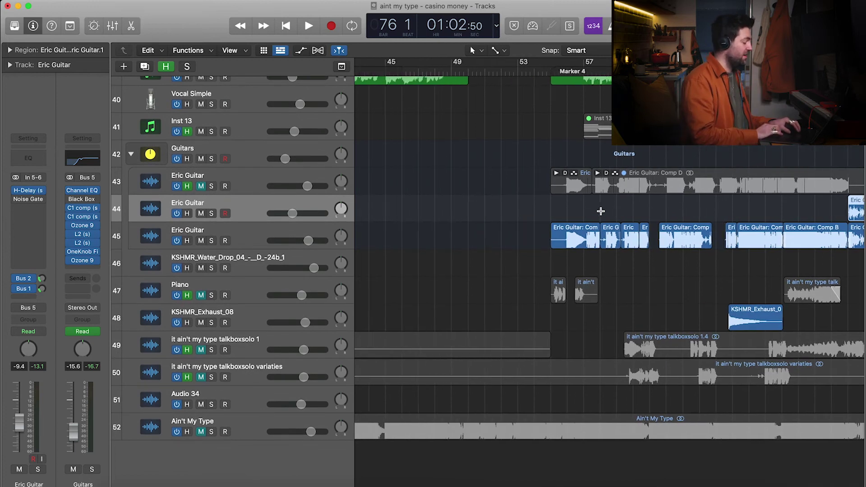
Solo the Vocoder on track 39, enable cycle playback and play it from bar 21.
{"action": "scroll", "coordinate": [601, 211], "scroll_direction": "up", "scroll_amount": 10}
{"action": "scroll", "coordinate": [600, 211], "scroll_direction": "up", "scroll_amount": 3}
{"action": "scroll", "coordinate": [600, 211], "scroll_direction": "right", "scroll_amount": 20}
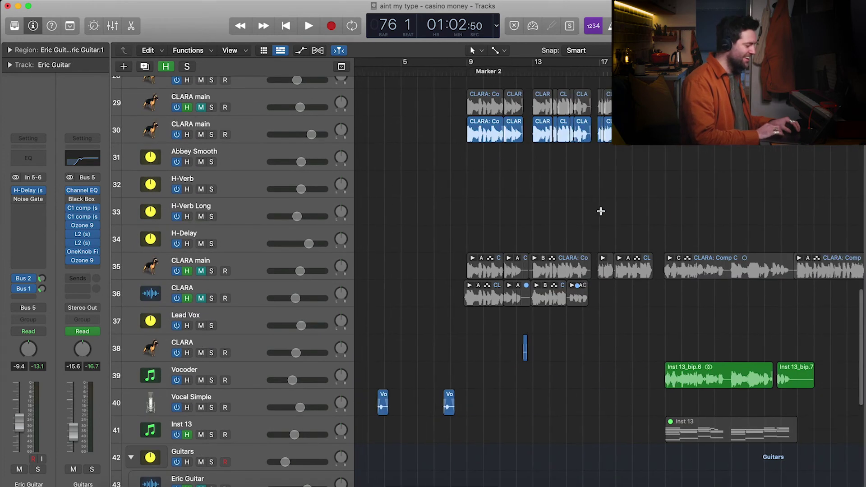
{"action": "scroll", "coordinate": [601, 211], "scroll_direction": "left", "scroll_amount": 15}
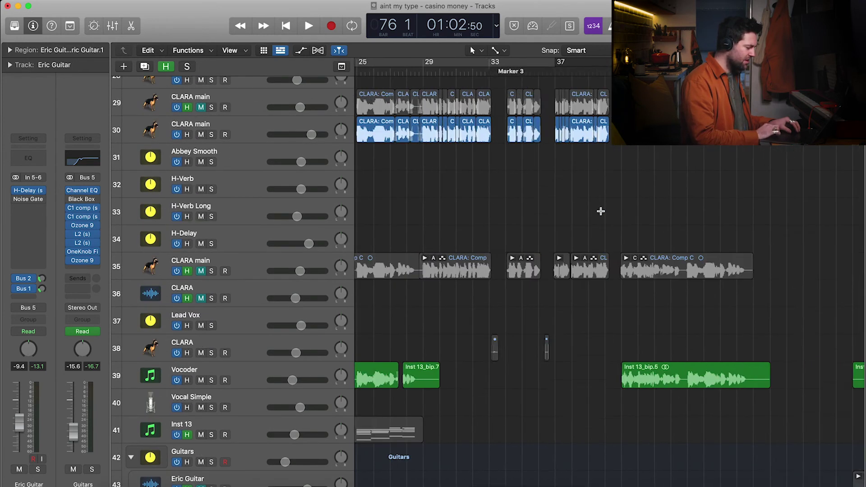
{"action": "left_click", "coordinate": [498, 78]}
{"action": "scroll", "coordinate": [504, 219], "scroll_direction": "down", "scroll_amount": 4}
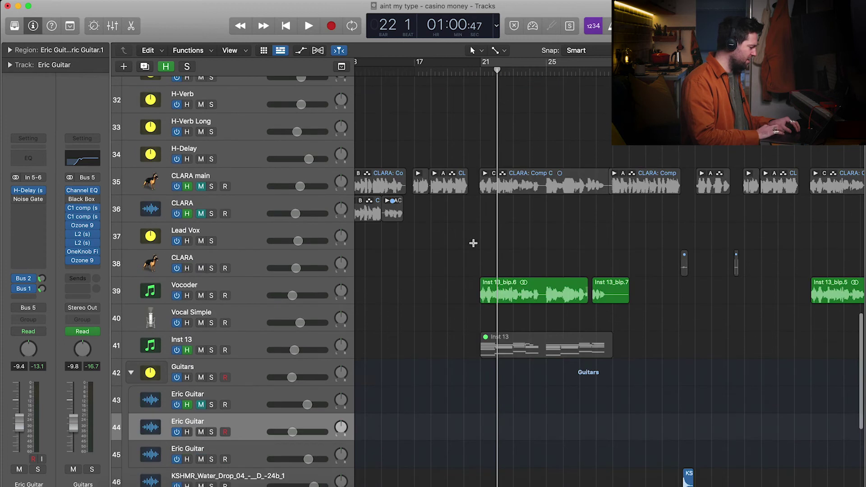
{"action": "left_click", "coordinate": [211, 295]}
{"action": "left_click", "coordinate": [482, 74]}
{"action": "key", "text": "c"}
{"action": "key", "text": "space"}
{"action": "scroll", "coordinate": [293, 226], "scroll_direction": "down", "scroll_amount": 2}
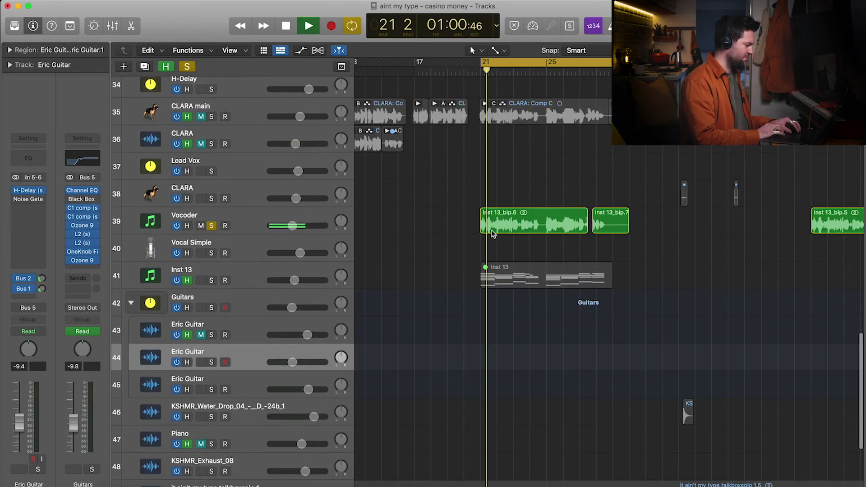
Select the Vocoder track, view its regions across the song alongside the main vocals while it plays, and stop playback.
{"action": "left_click", "coordinate": [244, 230]}
{"action": "key", "text": "super+Left"}
{"action": "key", "text": "super+Left"}
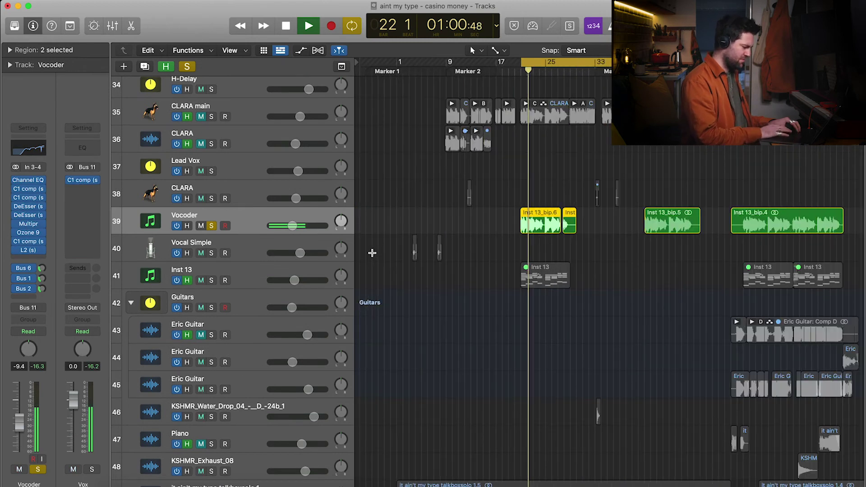
{"action": "scroll", "coordinate": [492, 248], "scroll_direction": "up", "scroll_amount": 8}
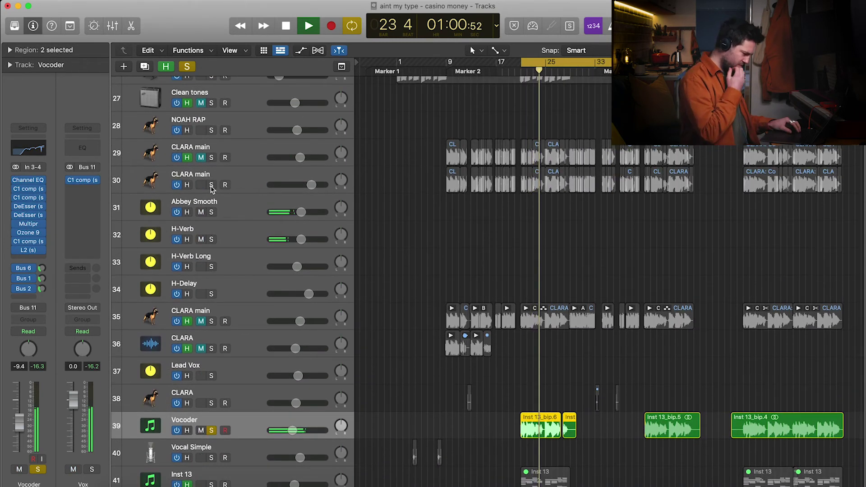
{"action": "key", "text": "space"}
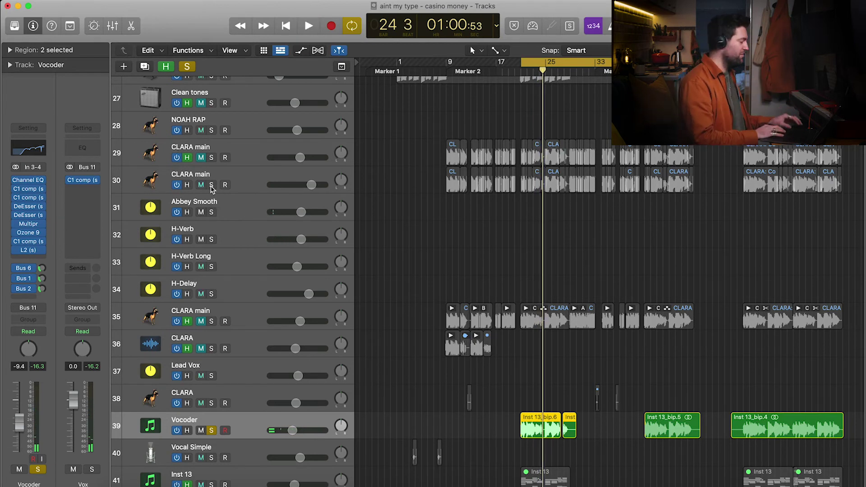
Solo the main vocal on track 30 together with the Vocoder and play the cycled section.
{"action": "left_click", "coordinate": [213, 185]}
{"action": "scroll", "coordinate": [547, 155], "scroll_direction": "down", "scroll_amount": 1}
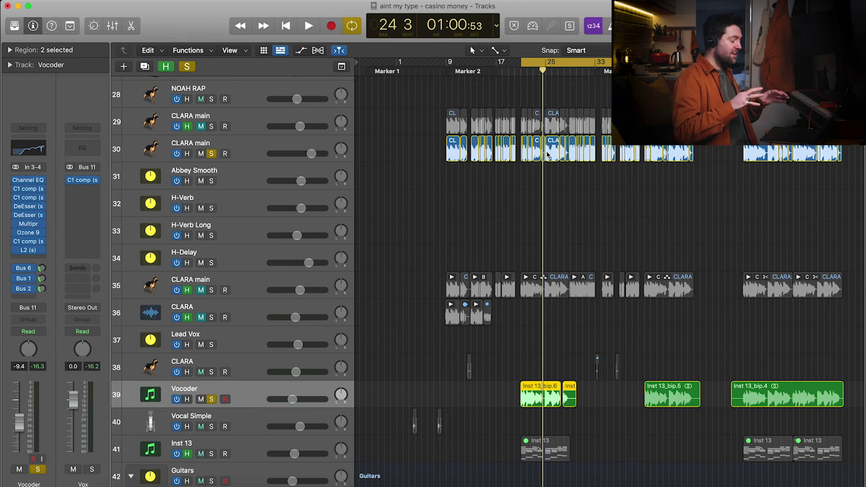
{"action": "key", "text": "space"}
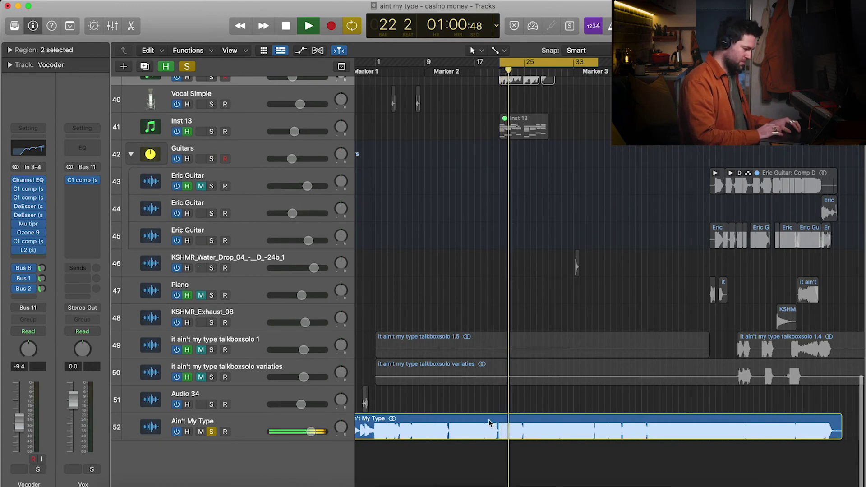
Review the whole track list while the soloed Ain't My Type audio on track 52 plays, clear the solo and stop playback.
{"action": "scroll", "coordinate": [489, 420], "scroll_direction": "up", "scroll_amount": 3}
{"action": "scroll", "coordinate": [489, 420], "scroll_direction": "up", "scroll_amount": 20}
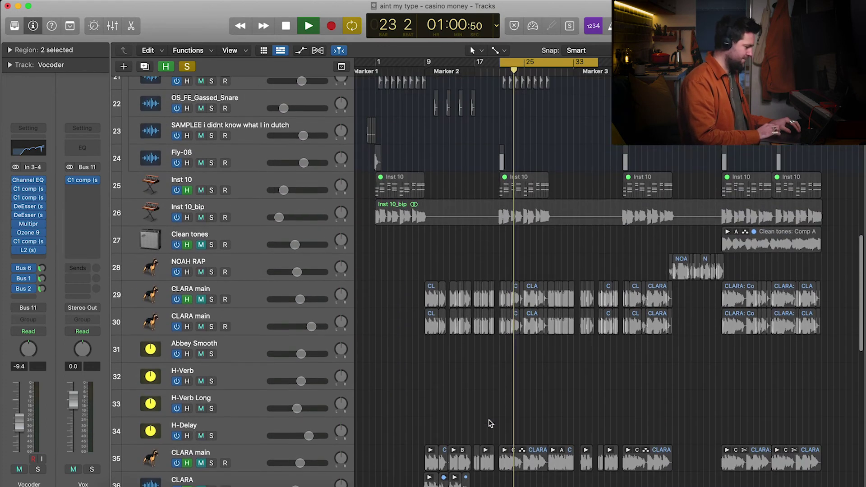
{"action": "scroll", "coordinate": [488, 423], "scroll_direction": "up", "scroll_amount": 5}
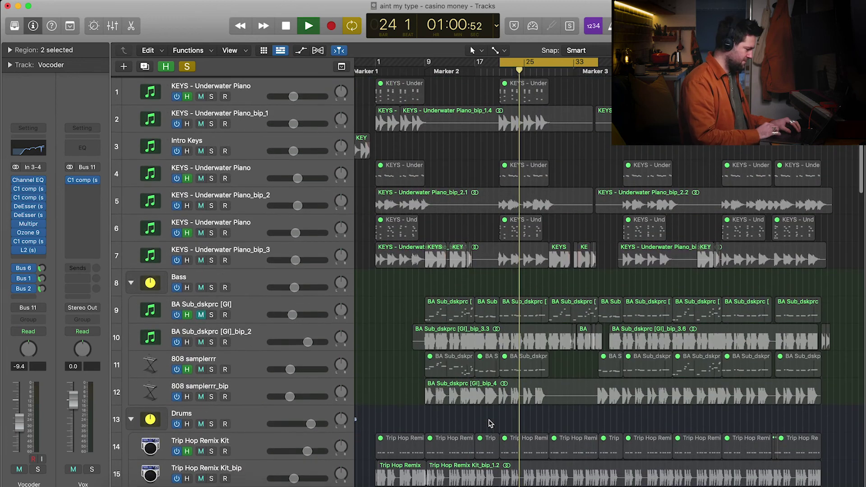
{"action": "scroll", "coordinate": [490, 422], "scroll_direction": "down", "scroll_amount": 15}
{"action": "scroll", "coordinate": [490, 423], "scroll_direction": "down", "scroll_amount": 8}
{"action": "key", "text": "space"}
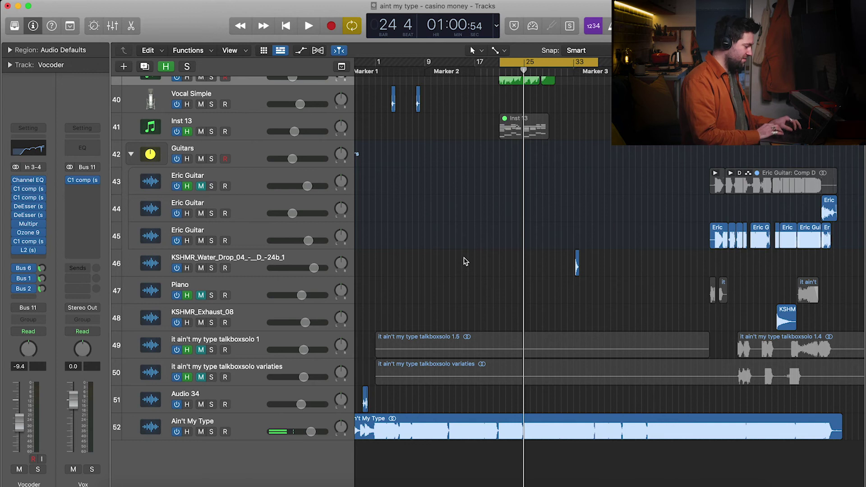
Collapse the Guitars track stack and return to the bass and drum tracks.
{"action": "left_click", "coordinate": [131, 156]}
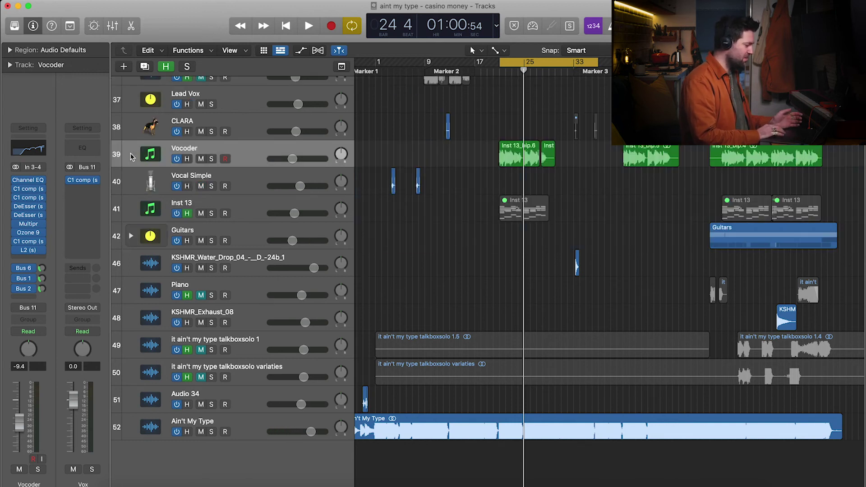
{"action": "scroll", "coordinate": [439, 246], "scroll_direction": "up", "scroll_amount": 15}
{"action": "scroll", "coordinate": [438, 246], "scroll_direction": "up", "scroll_amount": 3}
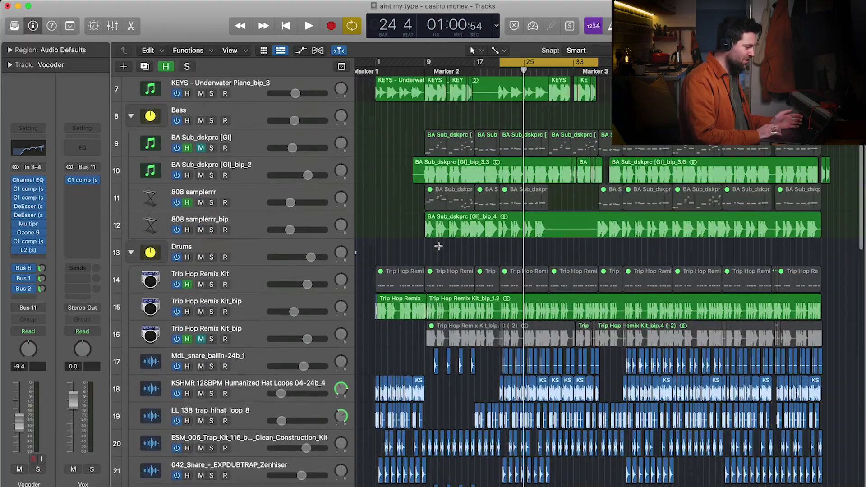